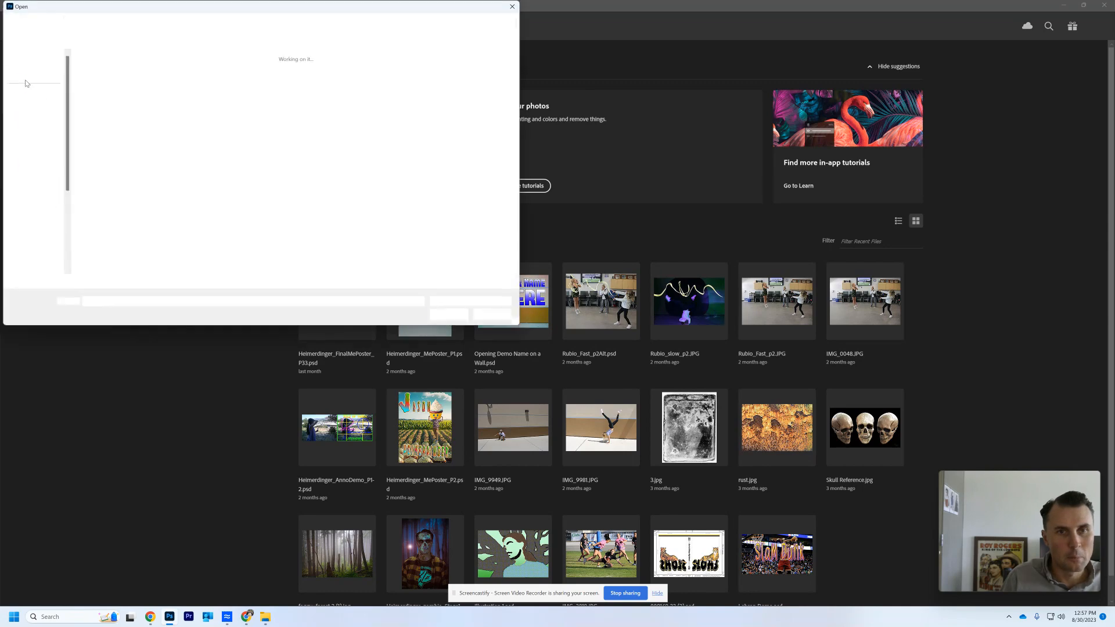
- Open IMG_0400 from the Photoshop Demo folder on the Desktop
{"action": "left_click_drag", "start_coordinate": [186, 10], "coordinate": [363, 73]}
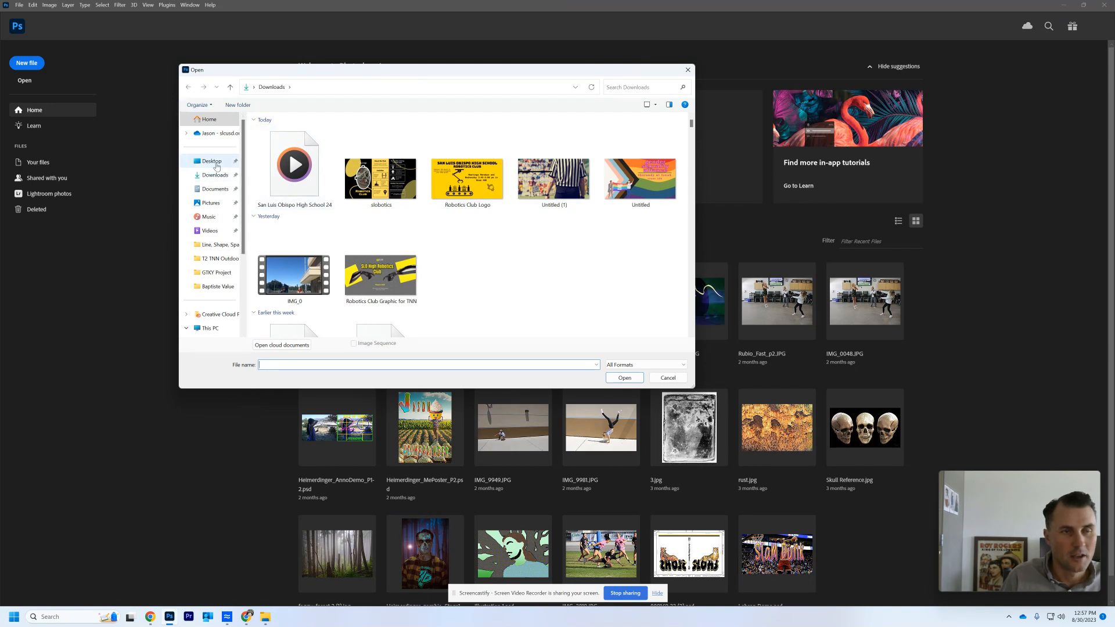
{"action": "left_click", "coordinate": [210, 165]}
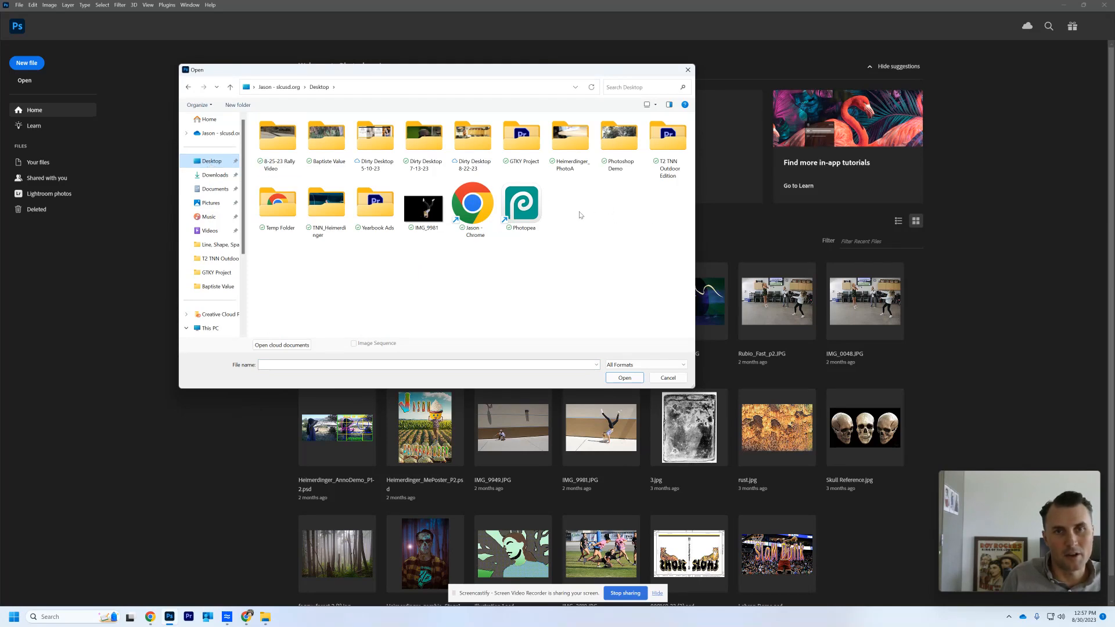
{"action": "double_click", "coordinate": [628, 150]}
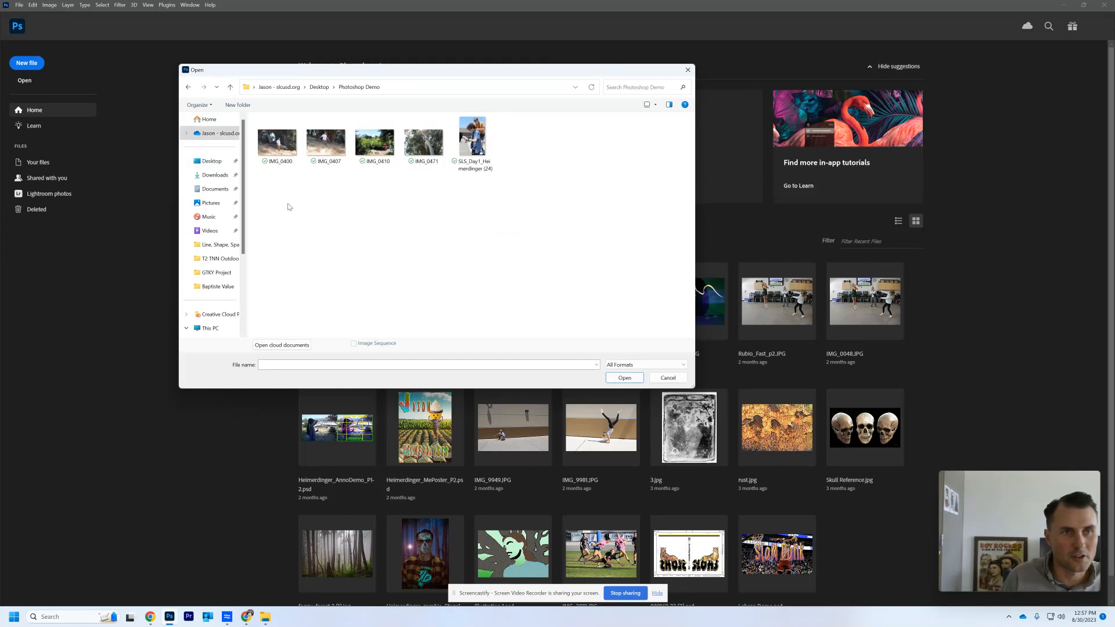
{"action": "left_click", "coordinate": [279, 145]}
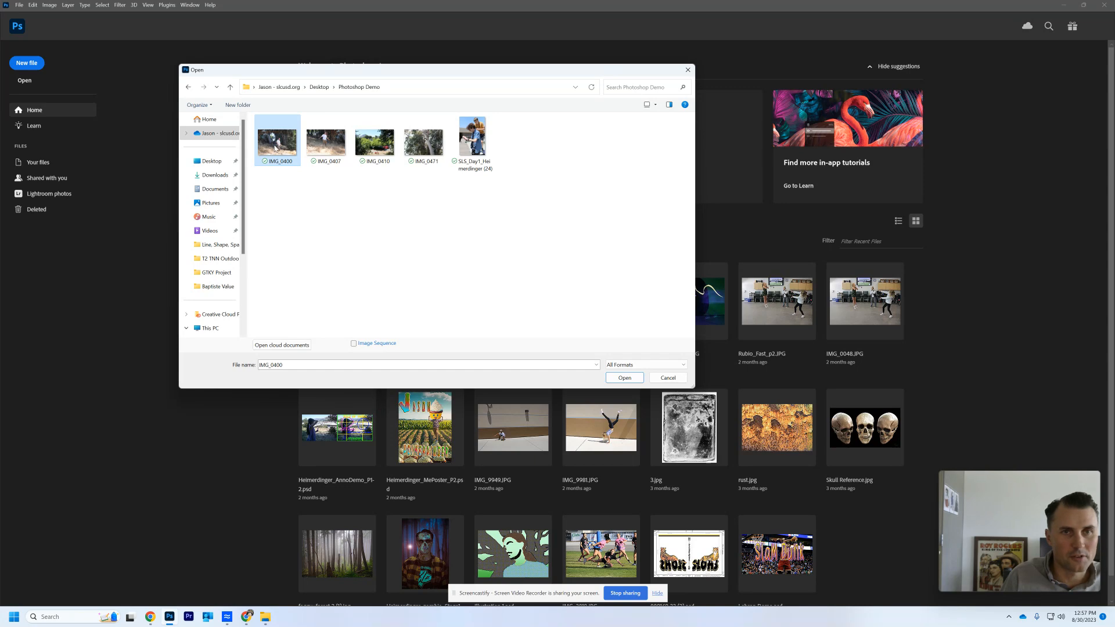
{"action": "left_click", "coordinate": [624, 378]}
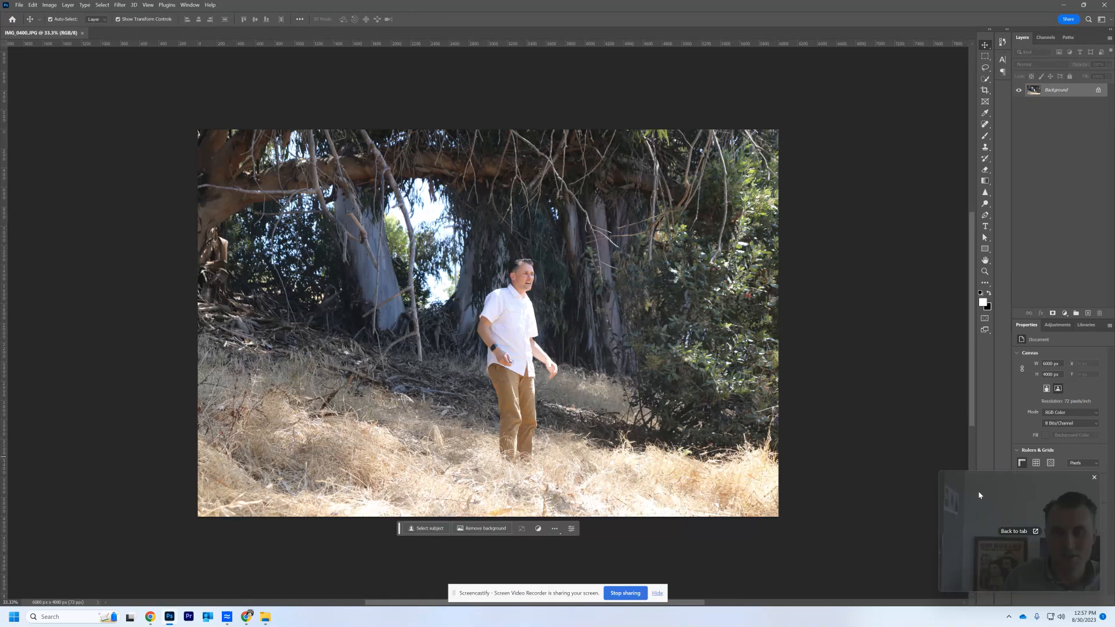
{"action": "left_click_drag", "start_coordinate": [978, 490], "coordinate": [59, 480]}
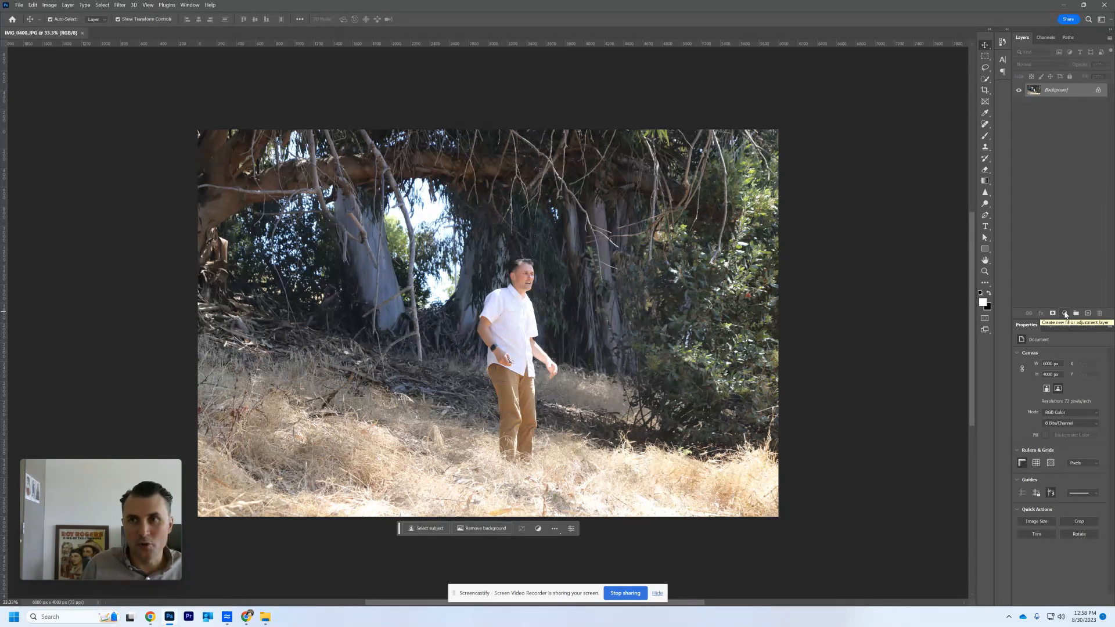
- Add a Black & White adjustment layer above the photo and toggle its visibility to compare it with the colour original
{"action": "left_click", "coordinate": [1066, 314]}
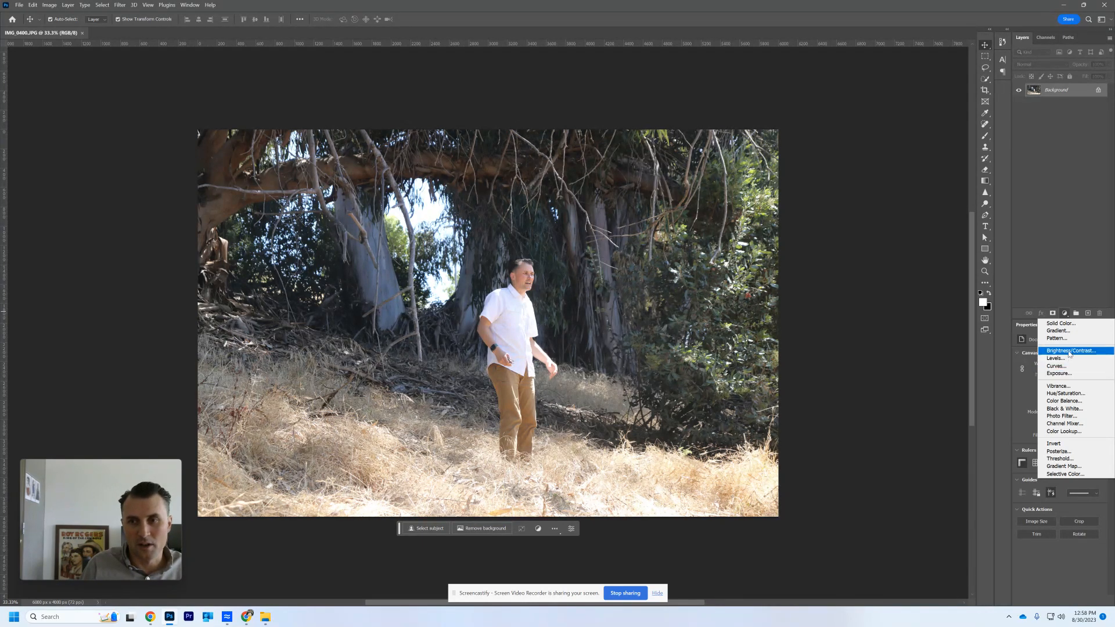
{"action": "left_click", "coordinate": [1076, 411]}
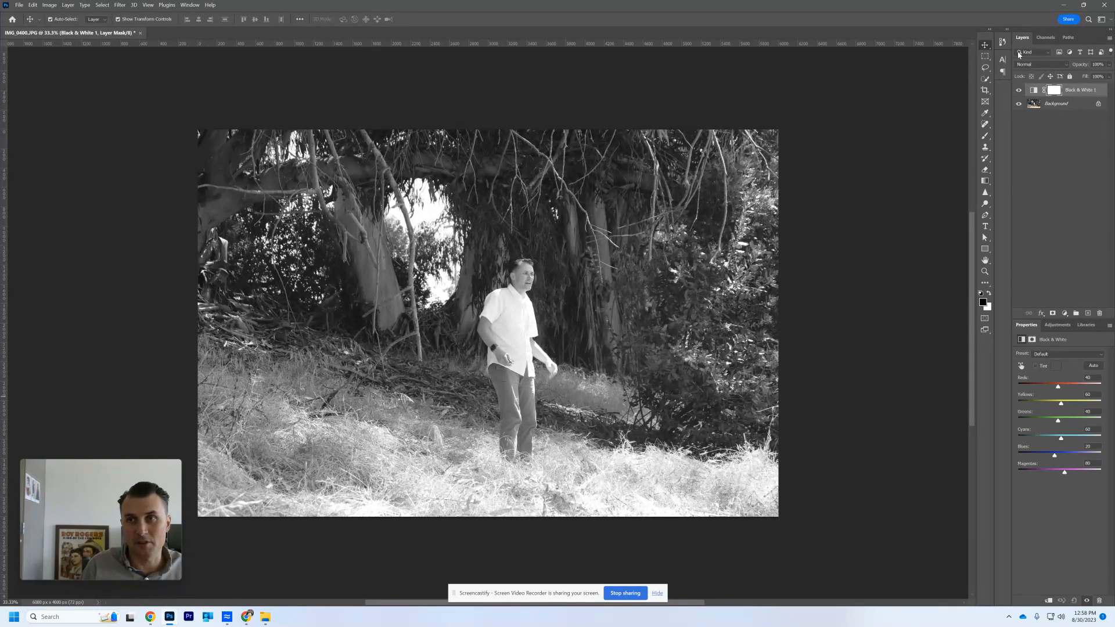
{"action": "left_click", "coordinate": [1019, 91]}
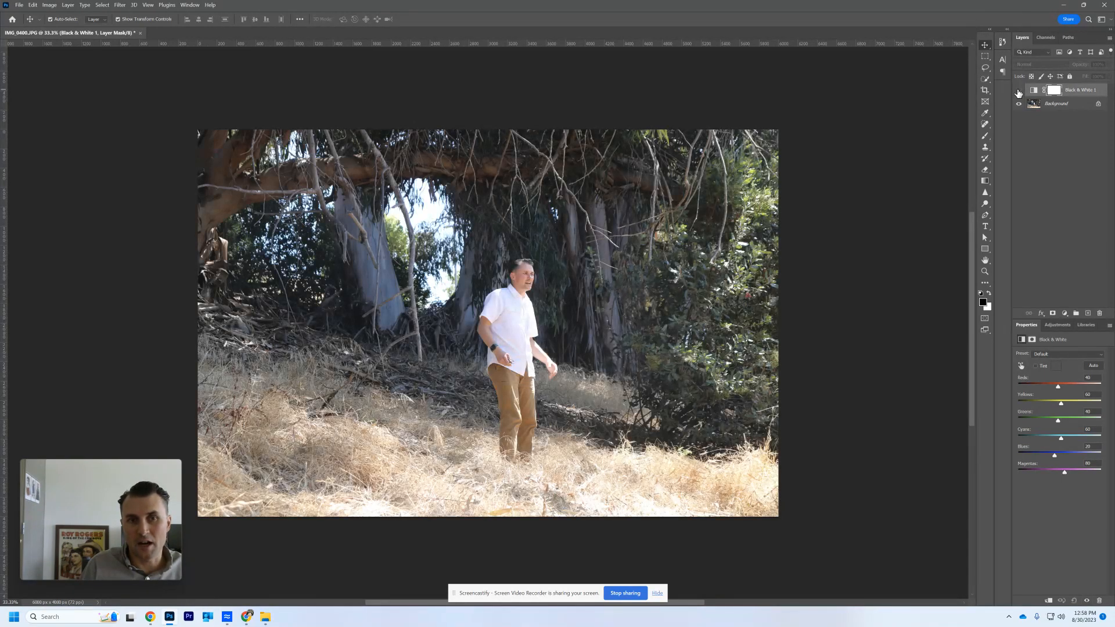
{"action": "left_click", "coordinate": [1019, 91]}
{"action": "left_click", "coordinate": [1019, 91]}
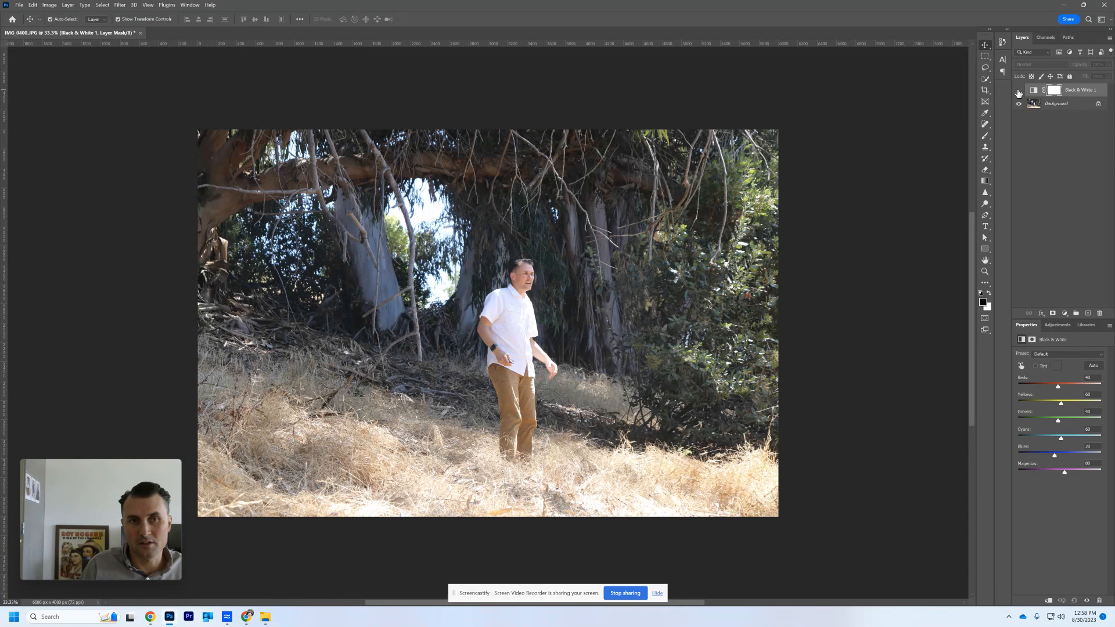
{"action": "left_click", "coordinate": [1019, 92]}
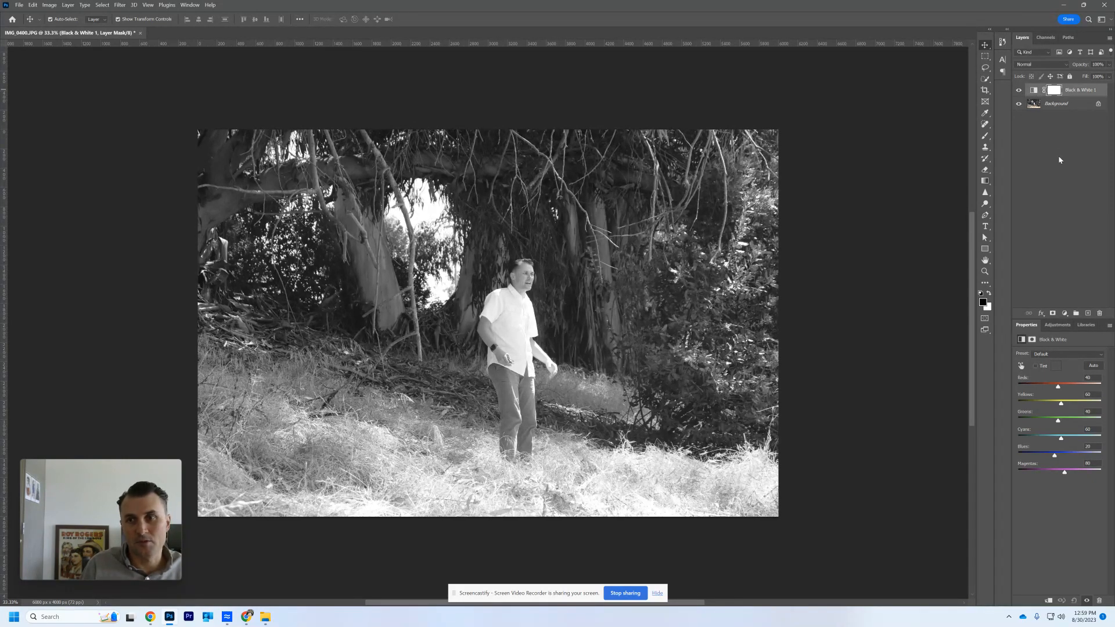
- Add a Brightness/Contrast adjustment layer, try contrast at 100 and -50, and settle on a slightly negative brightness with contrast at 0
{"action": "left_click", "coordinate": [1066, 314]}
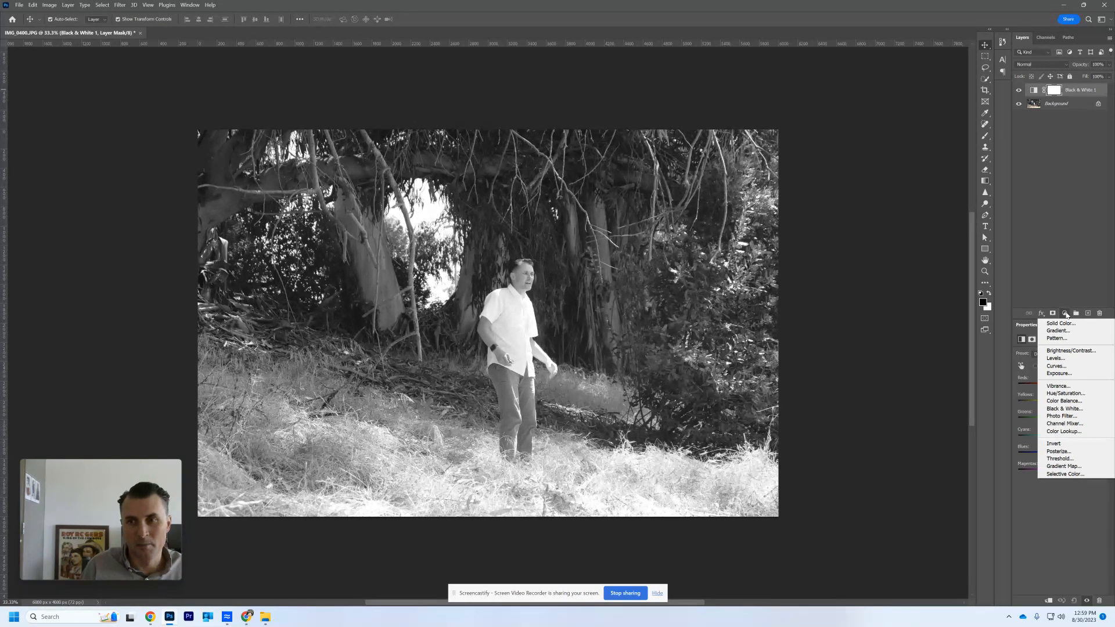
{"action": "left_click", "coordinate": [1068, 352]}
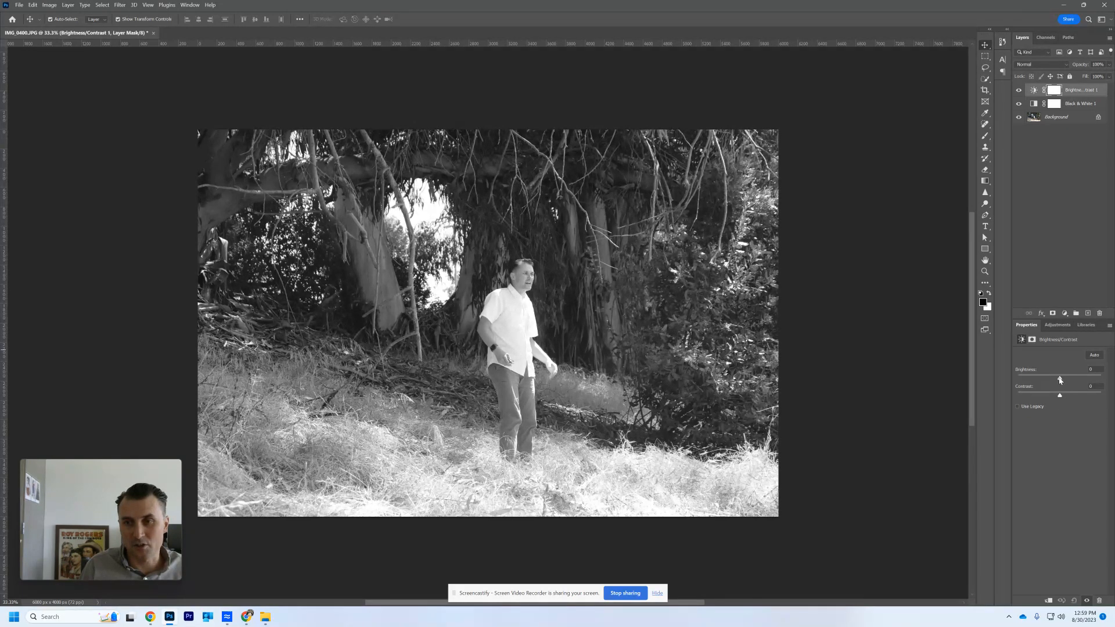
{"action": "mouse_move", "coordinate": [1060, 380]}
{"action": "left_mouse_down"}
{"action": "mouse_move", "coordinate": [1046, 384]}
{"action": "mouse_move", "coordinate": [1085, 384]}
{"action": "mouse_move", "coordinate": [1057, 385]}
{"action": "left_mouse_up"}
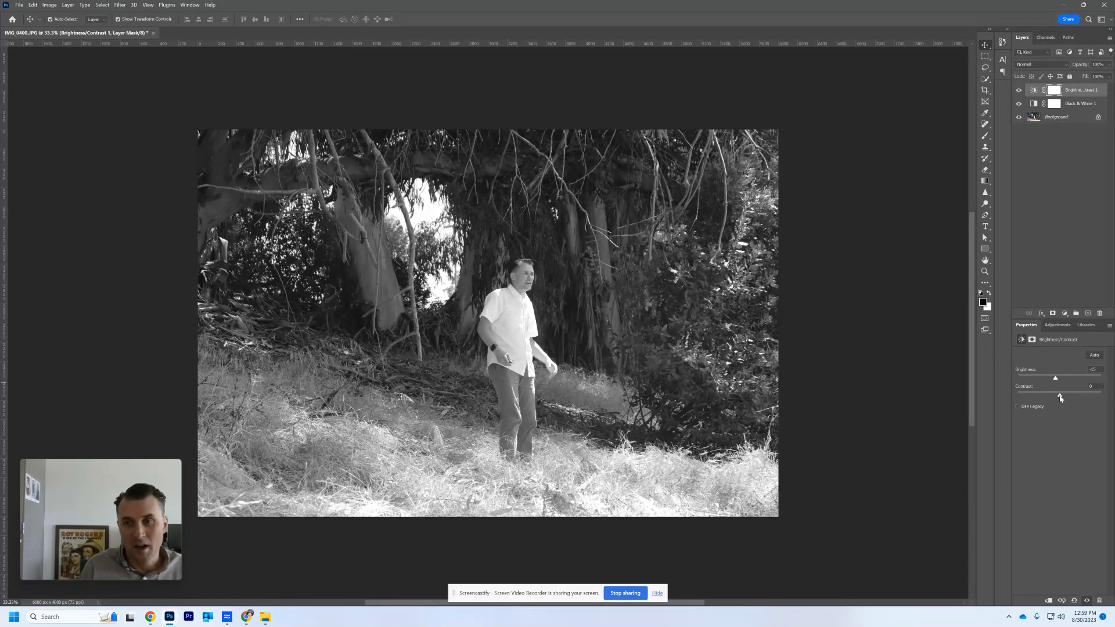
{"action": "left_click_drag", "start_coordinate": [1060, 398], "coordinate": [1104, 398]}
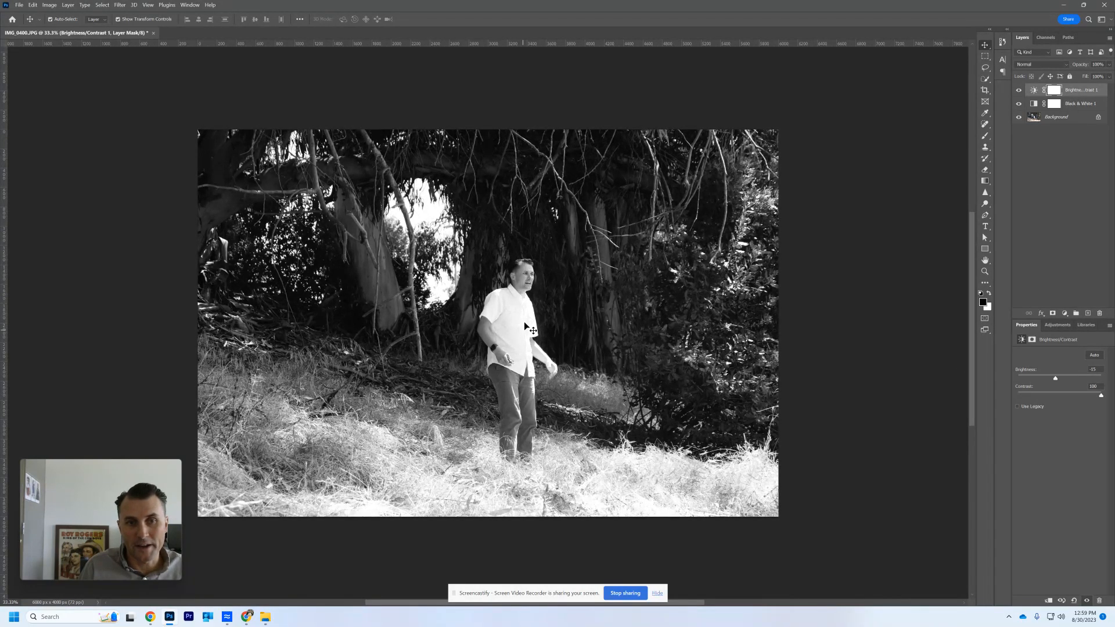
{"action": "left_click_drag", "start_coordinate": [1101, 397], "coordinate": [1040, 395]}
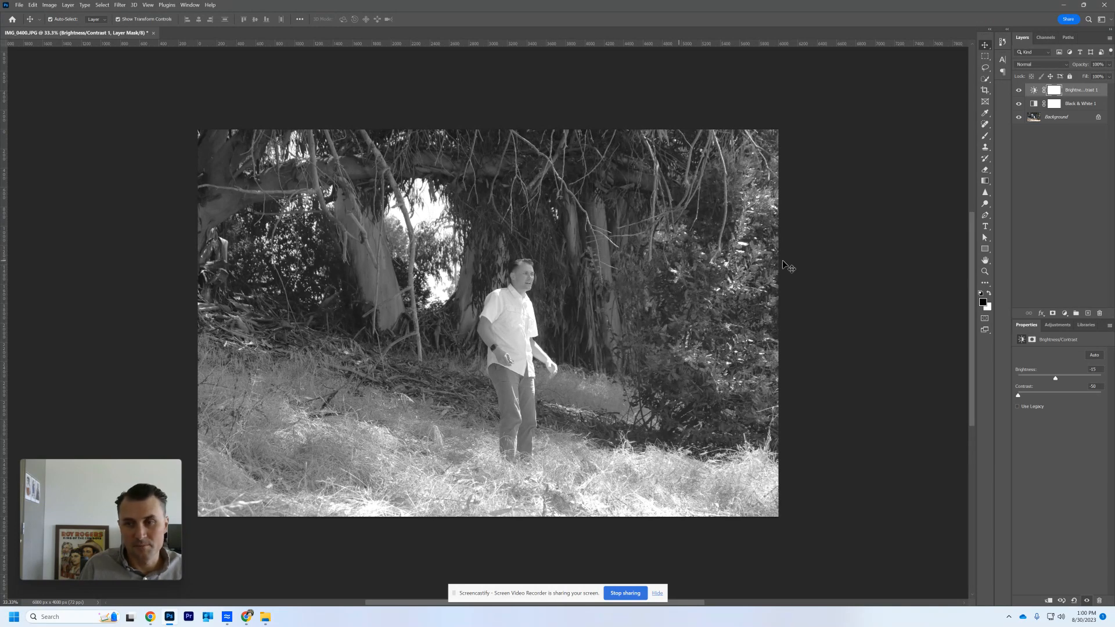
{"action": "left_click_drag", "start_coordinate": [1021, 397], "coordinate": [1060, 397]}
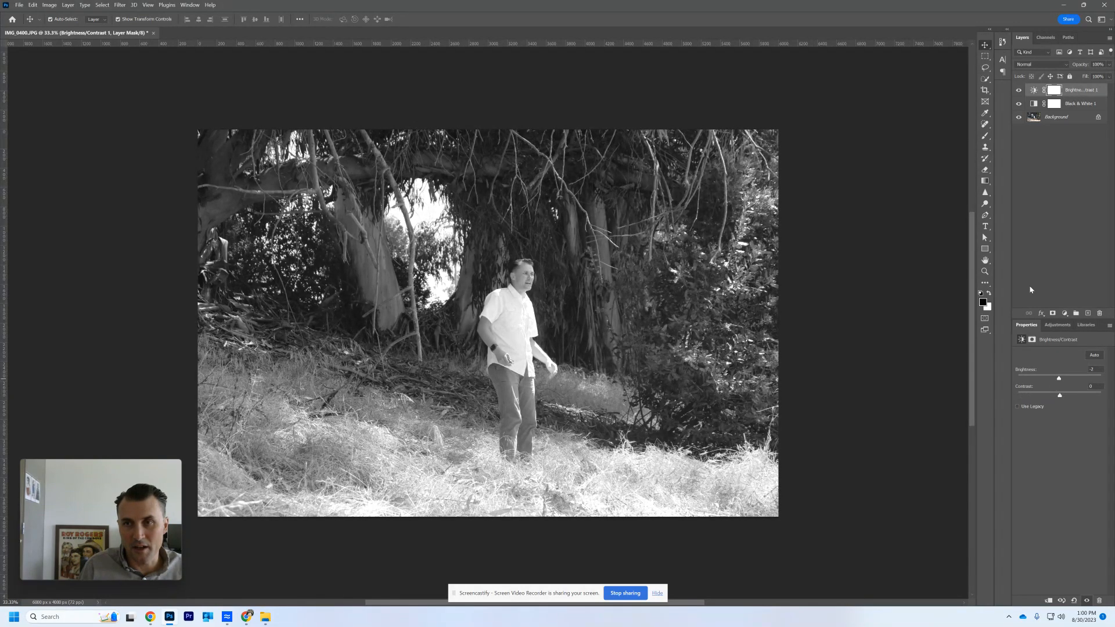
- Hide the Brightness/Contrast and Black & White layers and add a Hue/Saturation adjustment layer above them
{"action": "left_click", "coordinate": [1065, 201]}
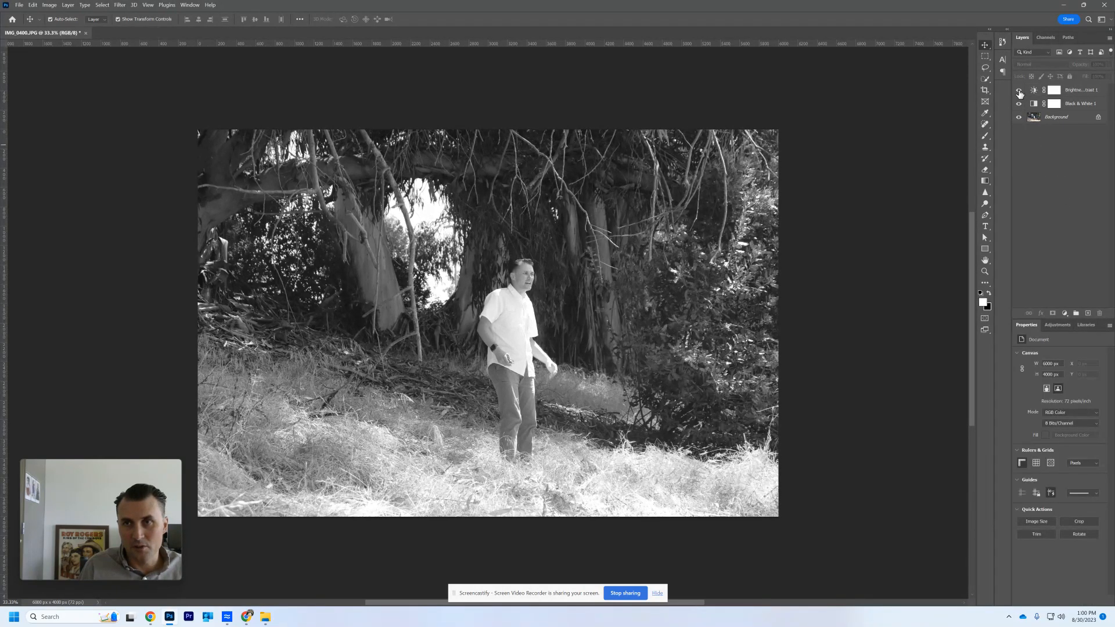
{"action": "left_click_drag", "start_coordinate": [1020, 91], "coordinate": [1020, 104]}
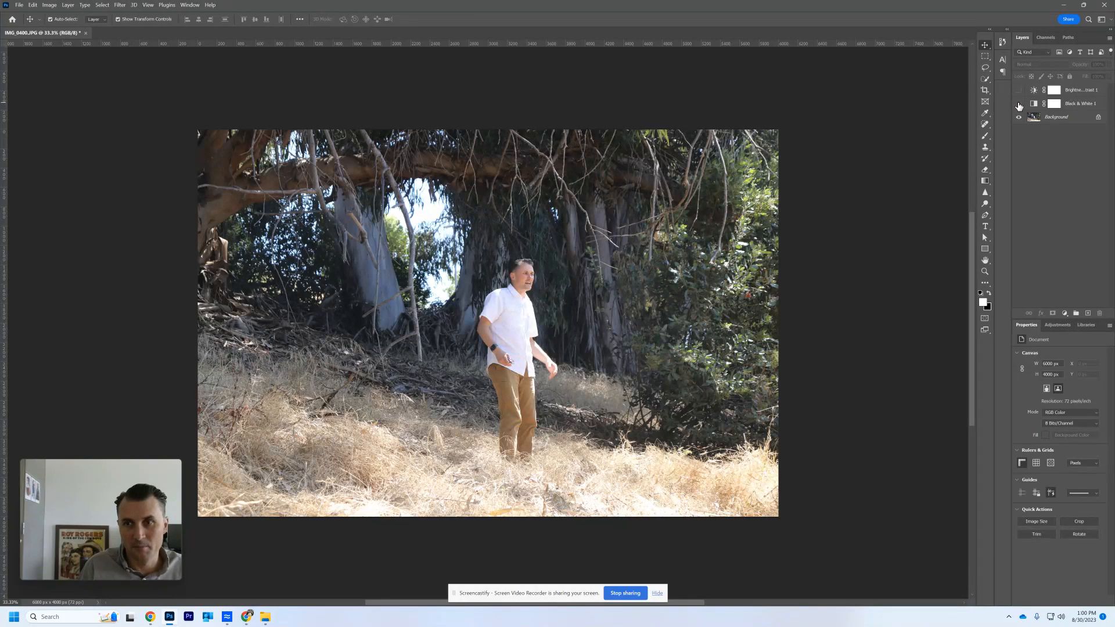
{"action": "left_click", "coordinate": [1065, 314]}
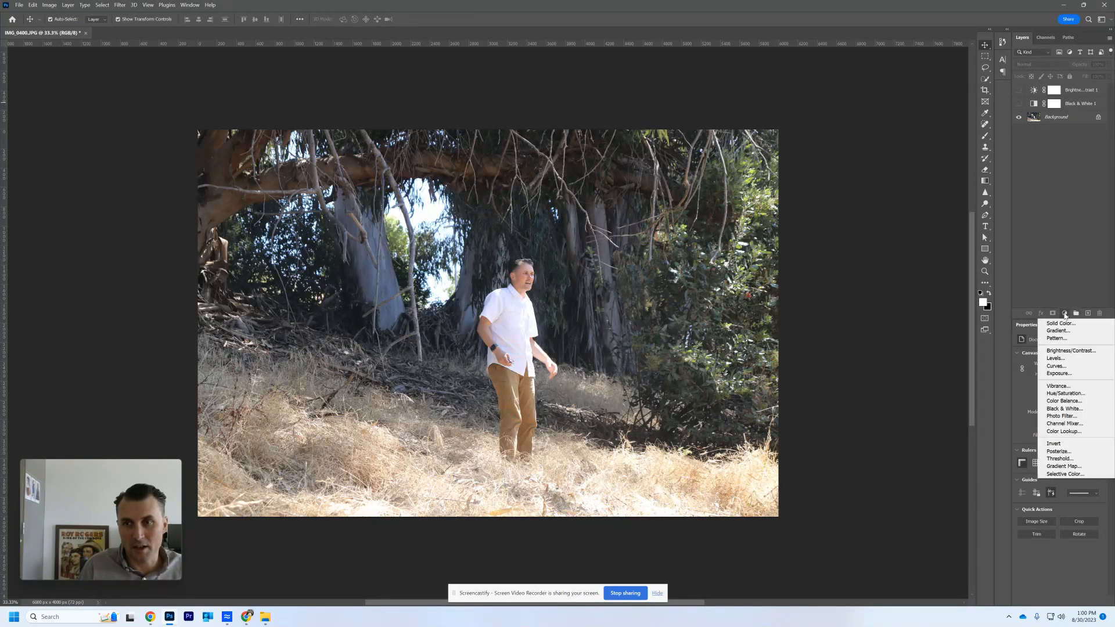
{"action": "left_click", "coordinate": [1070, 395]}
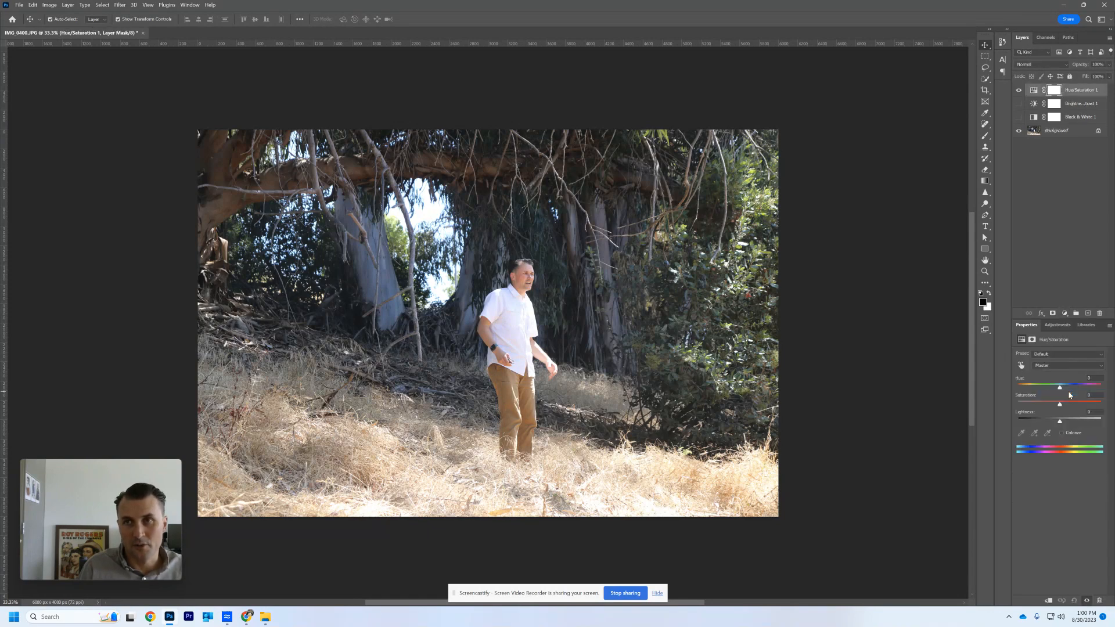
{"action": "left_click", "coordinate": [1018, 104]}
- Test the Hue/Saturation layer's saturation at -100 and +100, and set it to about -60
{"action": "left_click_drag", "start_coordinate": [1061, 406], "coordinate": [1038, 410]}
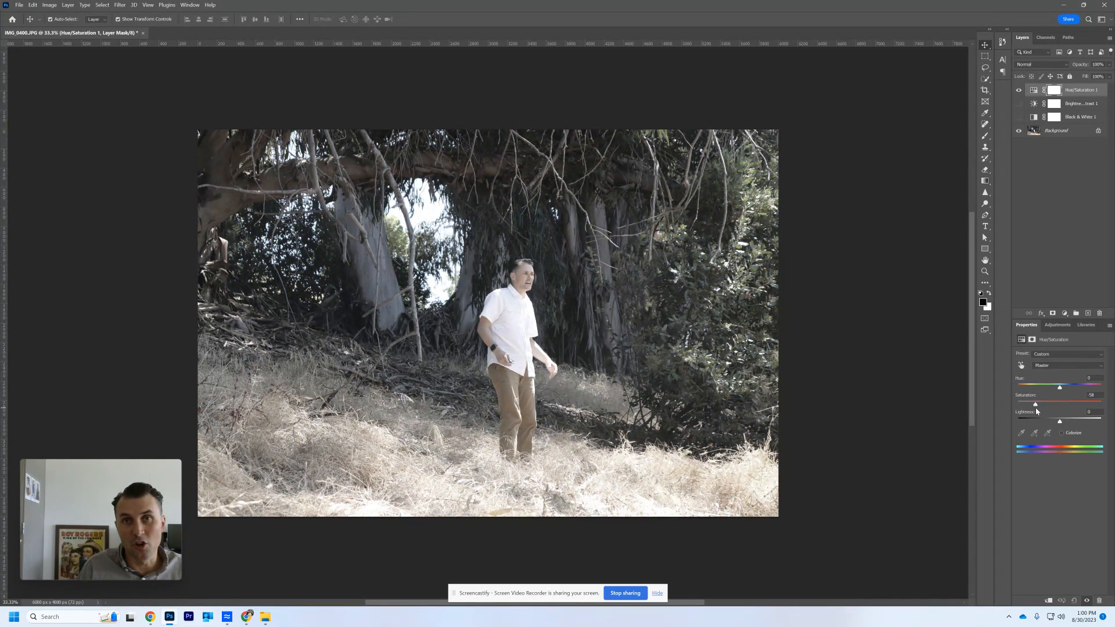
{"action": "left_click_drag", "start_coordinate": [1036, 410], "coordinate": [998, 412]}
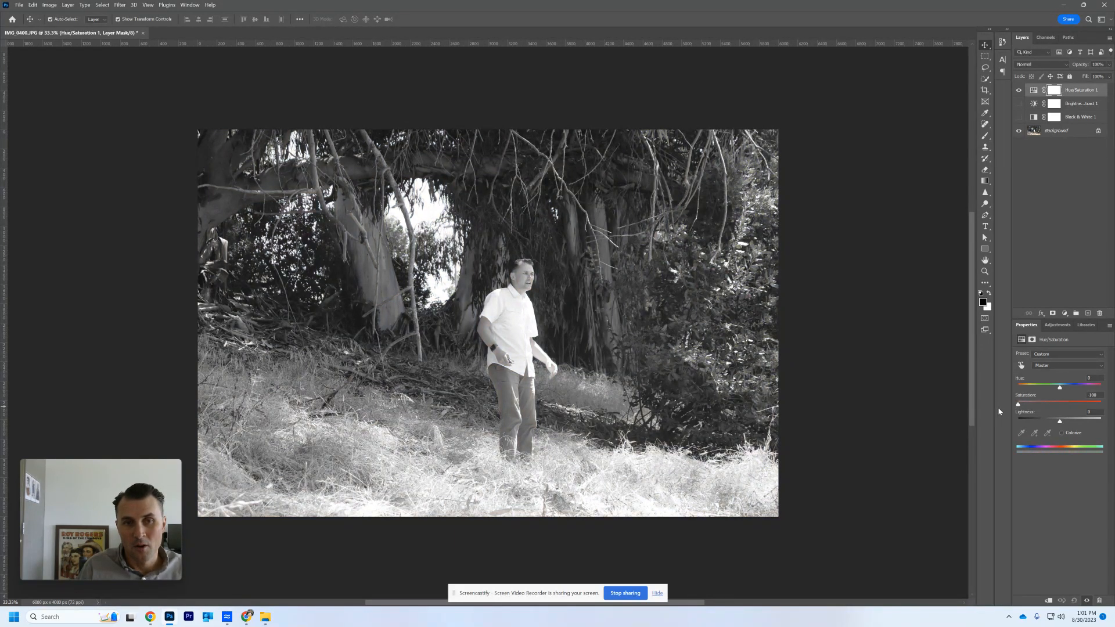
{"action": "left_click_drag", "start_coordinate": [1022, 410], "coordinate": [1108, 403]}
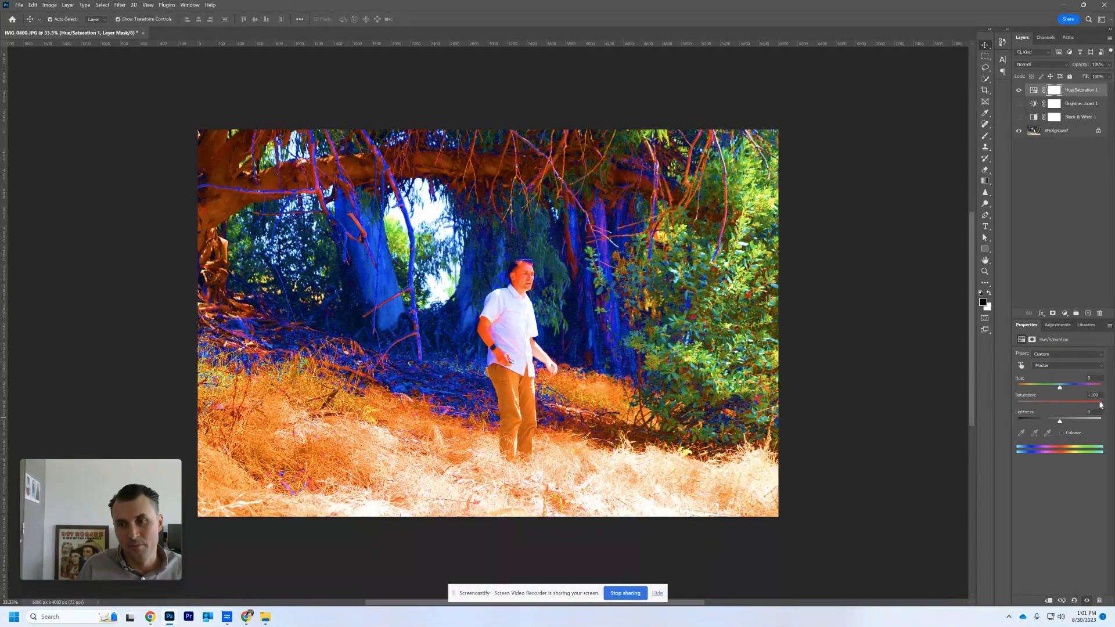
{"action": "left_click_drag", "start_coordinate": [1101, 405], "coordinate": [1036, 406]}
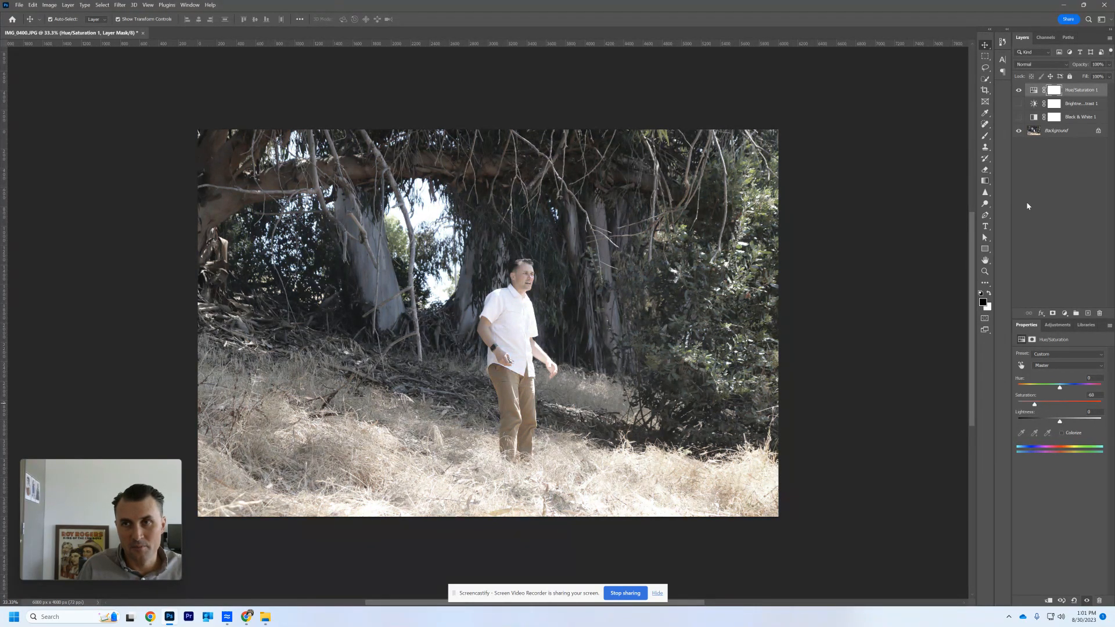
- Show the Brightness/Contrast layer and reduce its contrast, and lower the Hue/Saturation layer's saturation to about -69
{"action": "left_click", "coordinate": [1018, 104]}
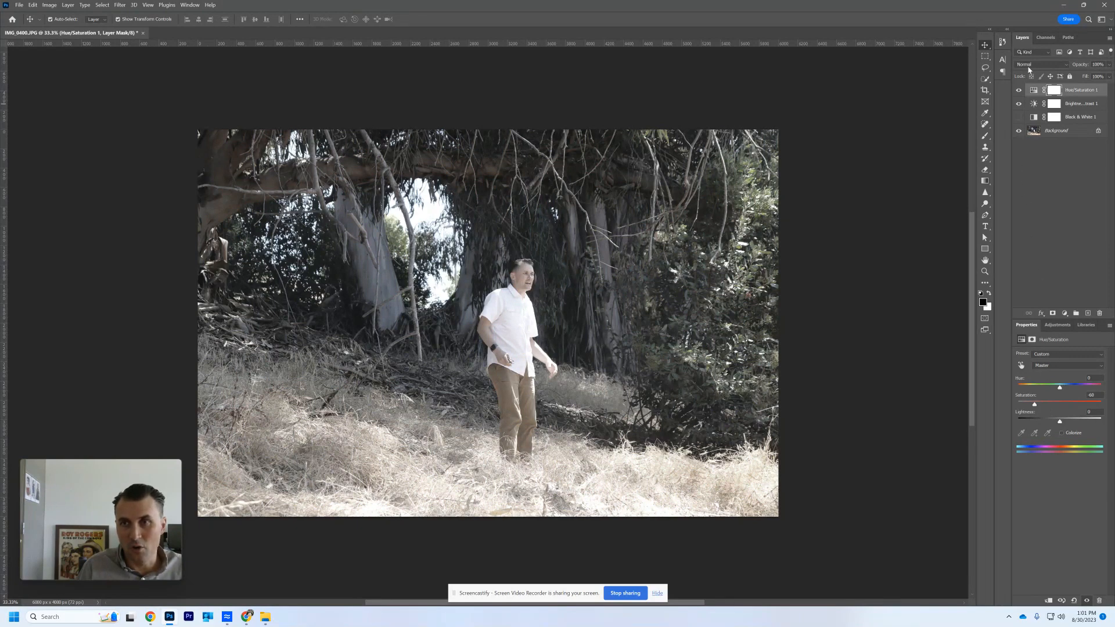
{"action": "left_click", "coordinate": [1075, 106]}
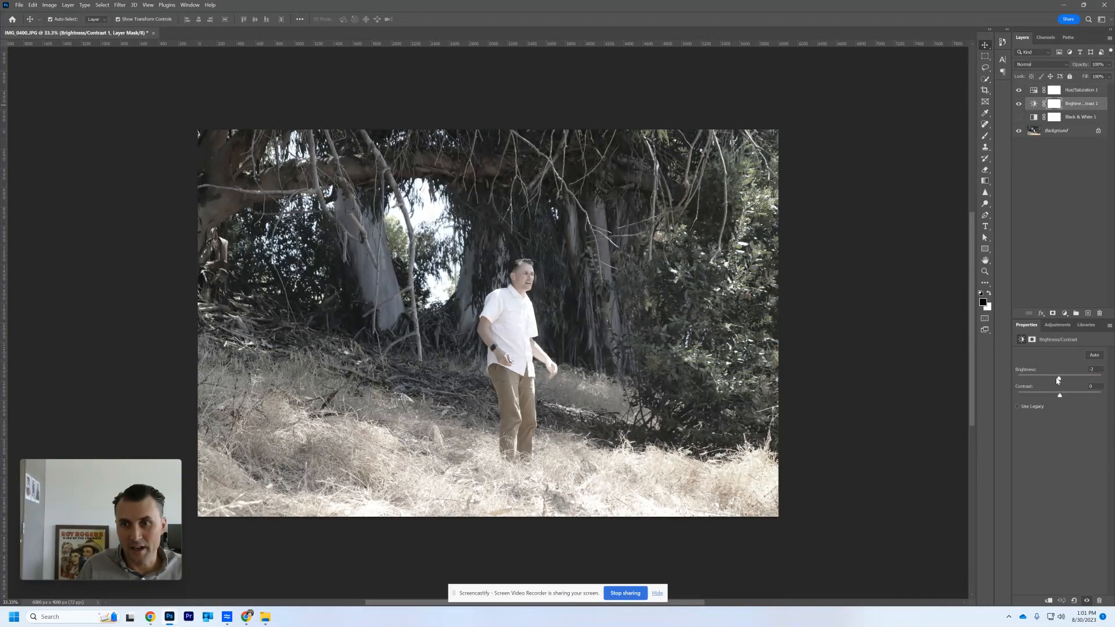
{"action": "left_click_drag", "start_coordinate": [1060, 397], "coordinate": [1036, 399]}
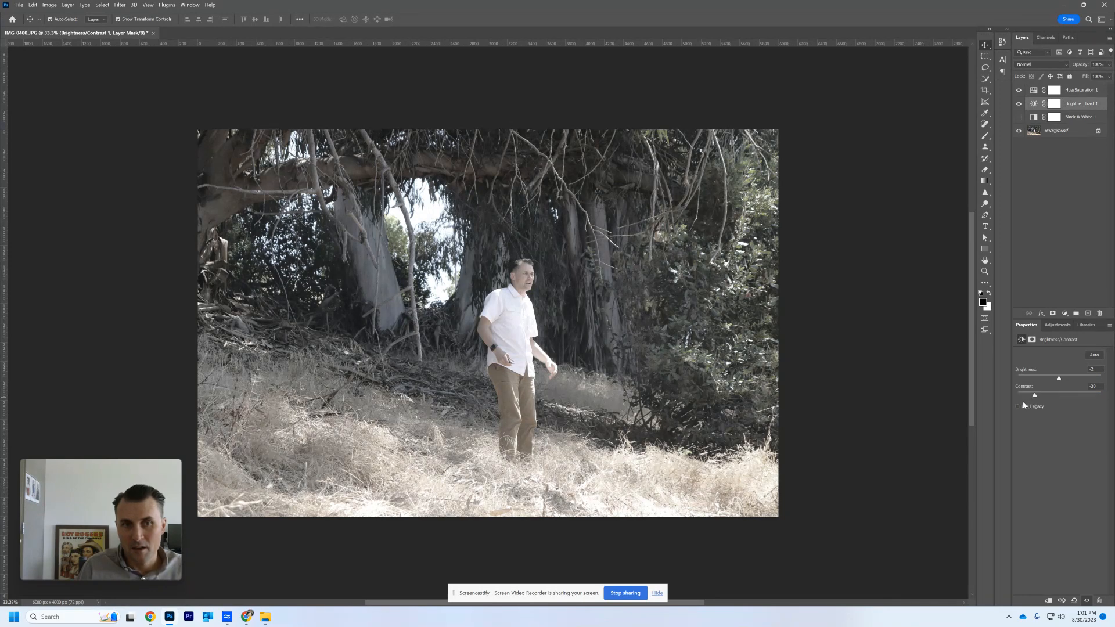
{"action": "left_click", "coordinate": [1078, 92]}
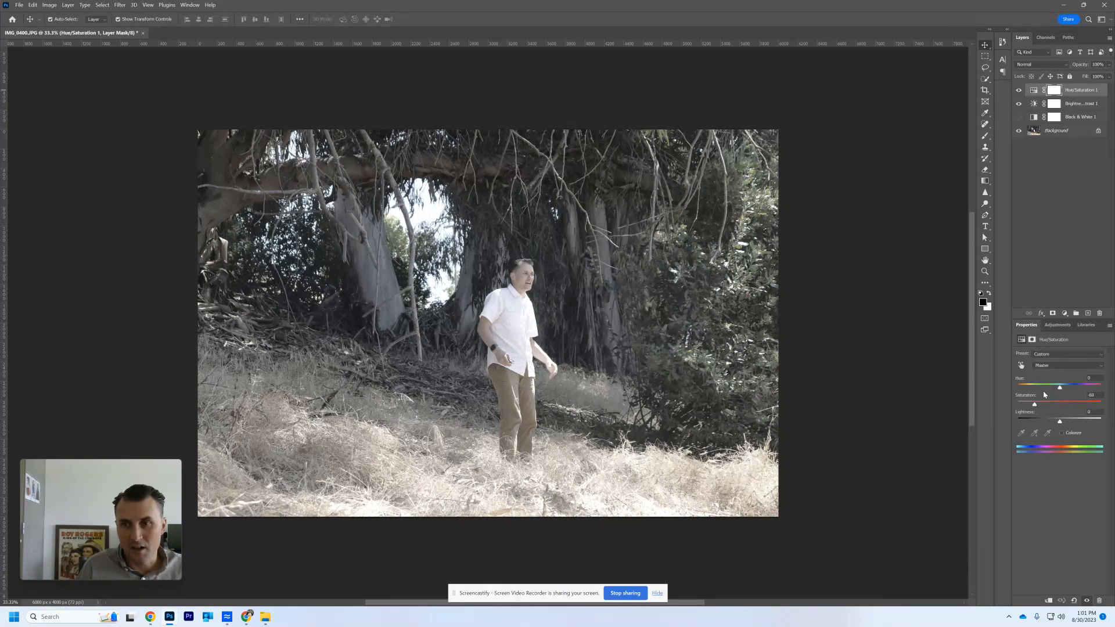
{"action": "left_click_drag", "start_coordinate": [1035, 404], "coordinate": [1032, 405]}
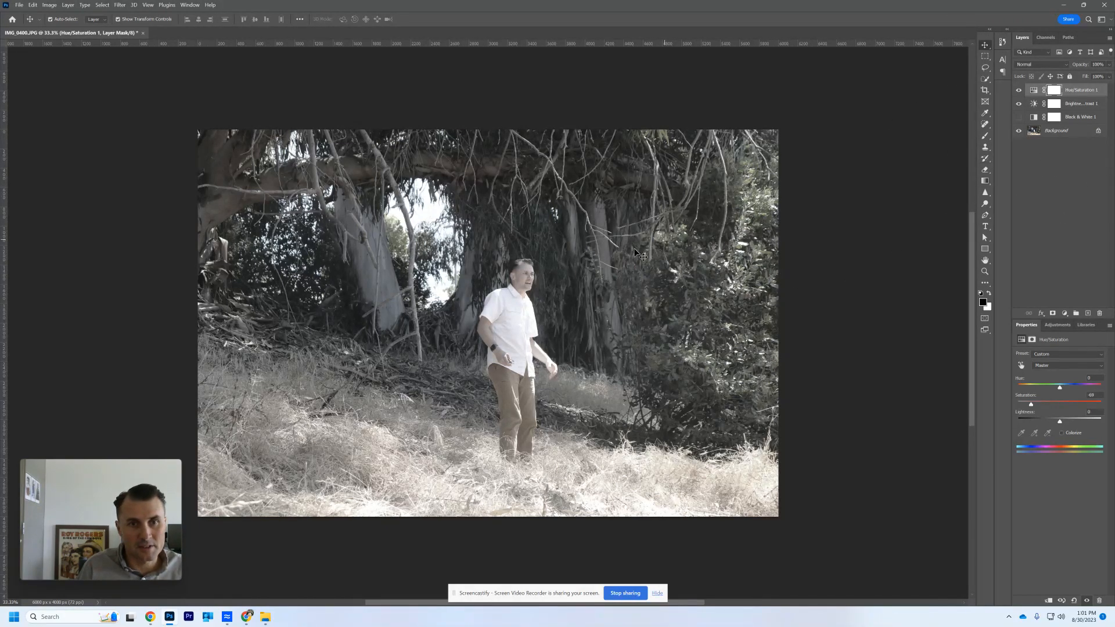
- Start a quick export of the image as PNG and choose the PhotoA folder on the Desktop as its destination
{"action": "left_click", "coordinate": [19, 5]}
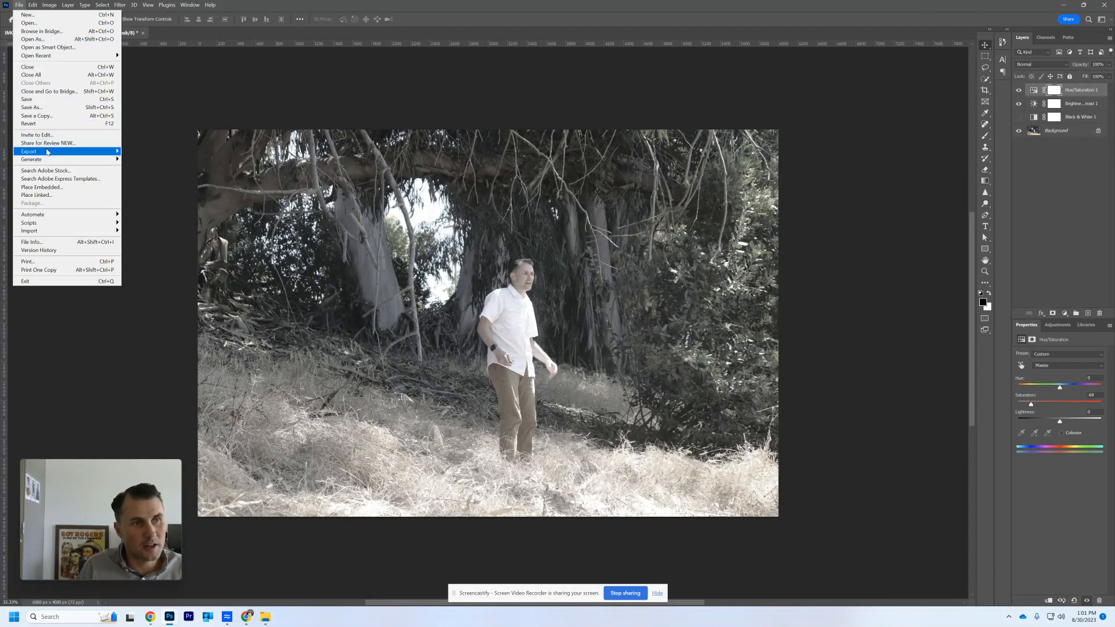
{"action": "mouse_move", "coordinate": [48, 155]}
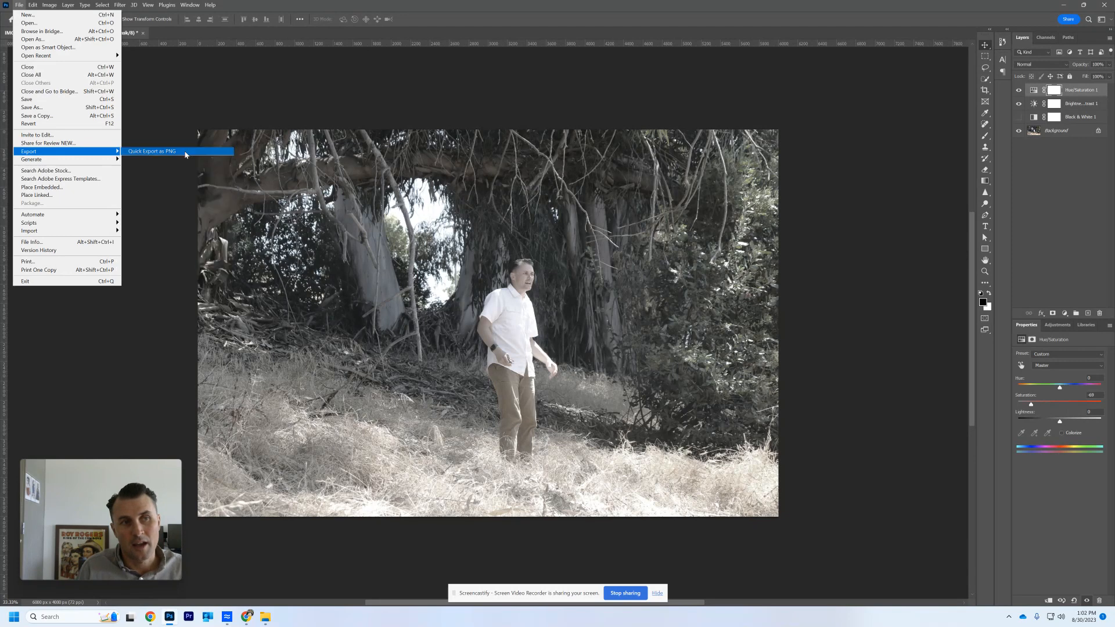
{"action": "left_click", "coordinate": [185, 153]}
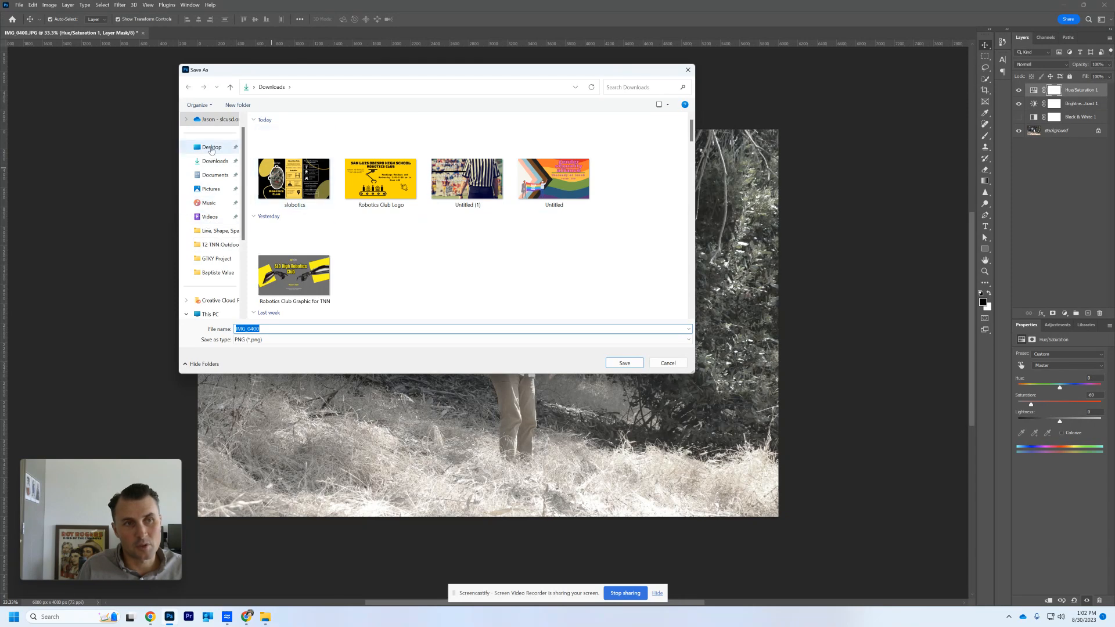
{"action": "left_click", "coordinate": [211, 153]}
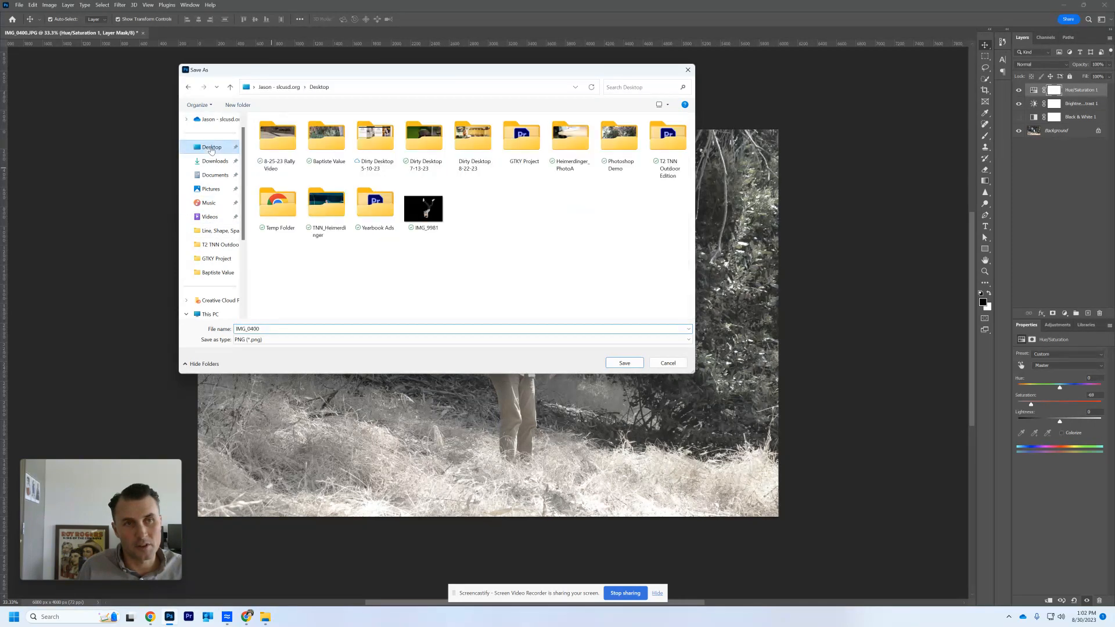
{"action": "double_click", "coordinate": [571, 145]}
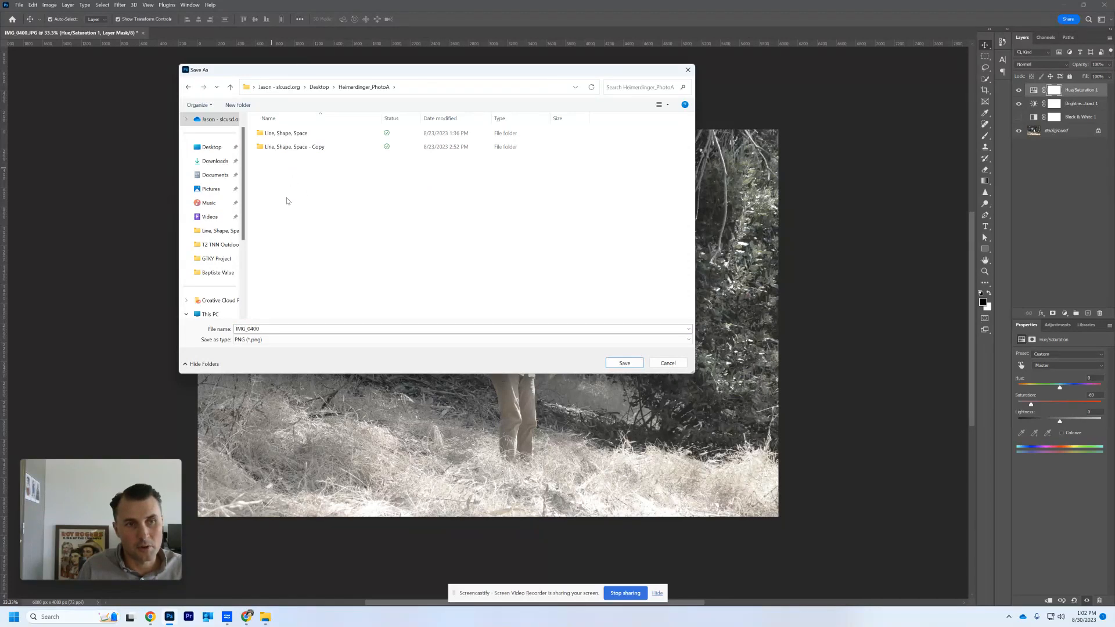
- Name the PNG with the author's surname followed by _LowIntensityColor_DPA and save it
{"action": "double_click", "coordinate": [266, 329]}
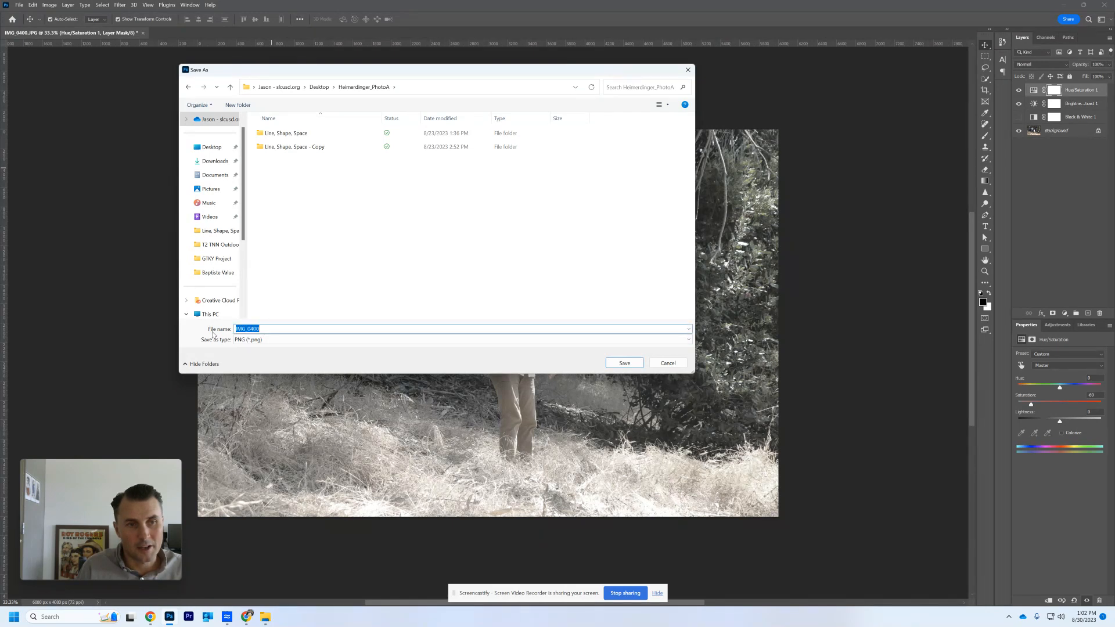
{"action": "type", "text": "Heime"}
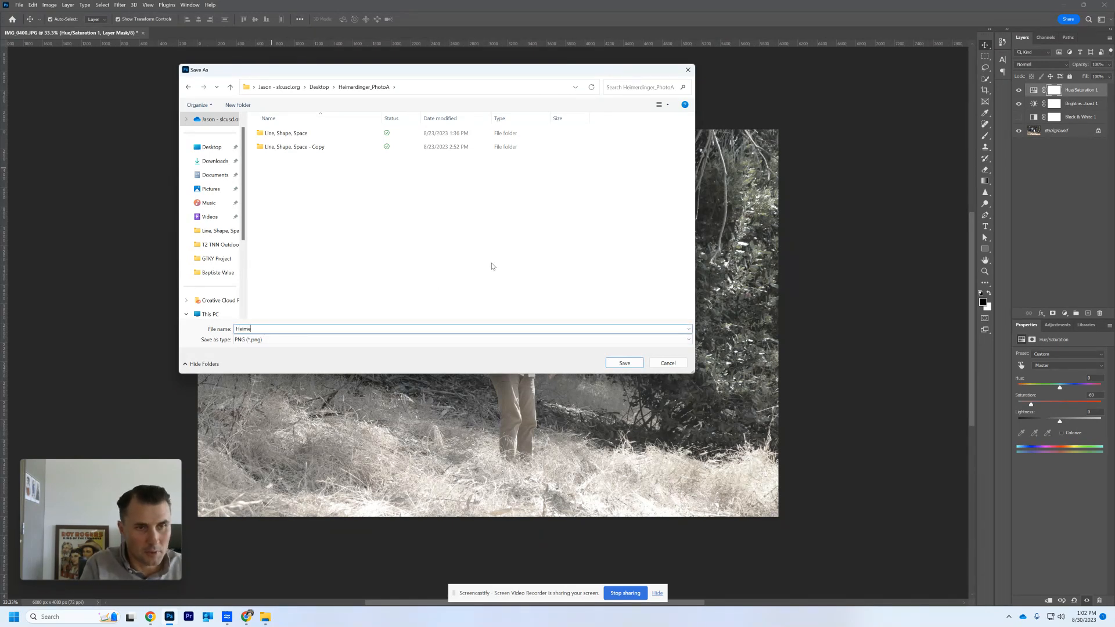
{"action": "type", "text": "rdinger"}
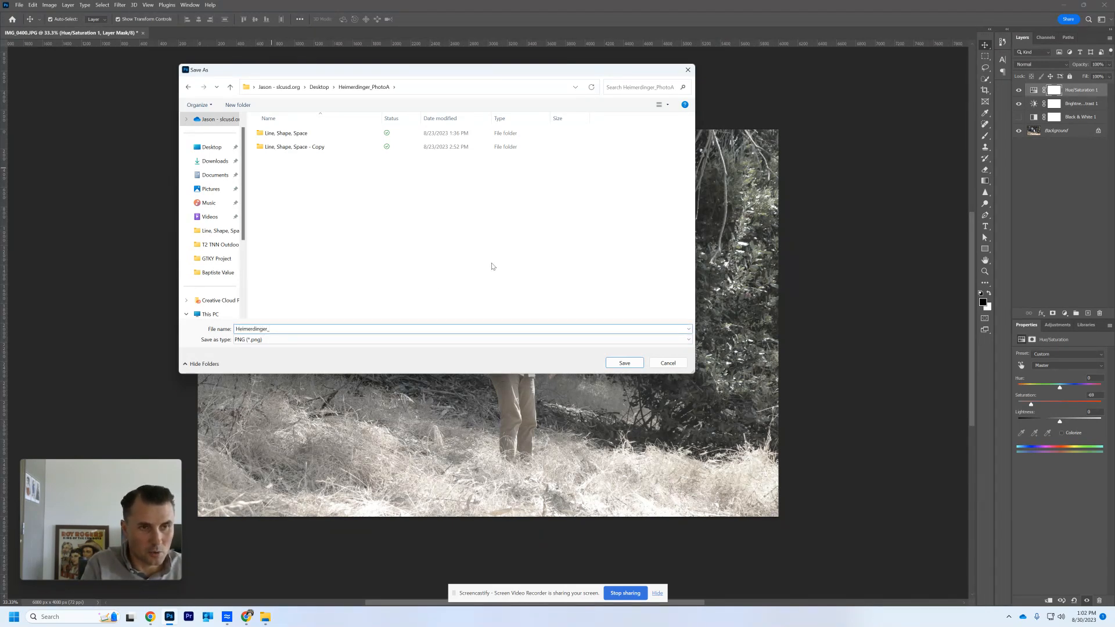
{"action": "type", "text": "_Low"}
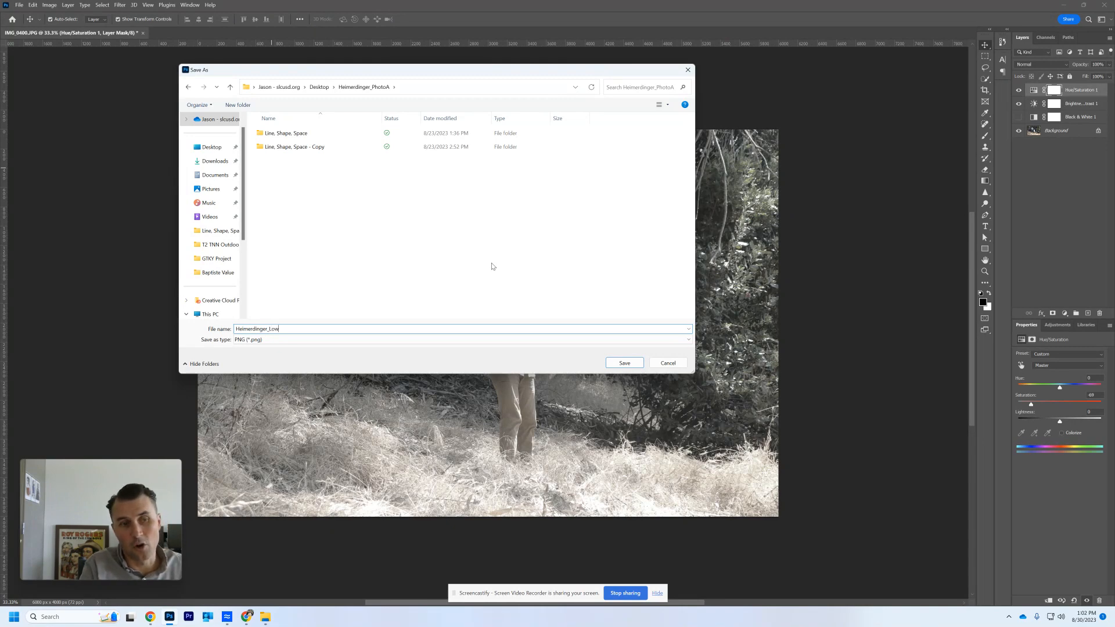
{"action": "type", "text": "Intensi"}
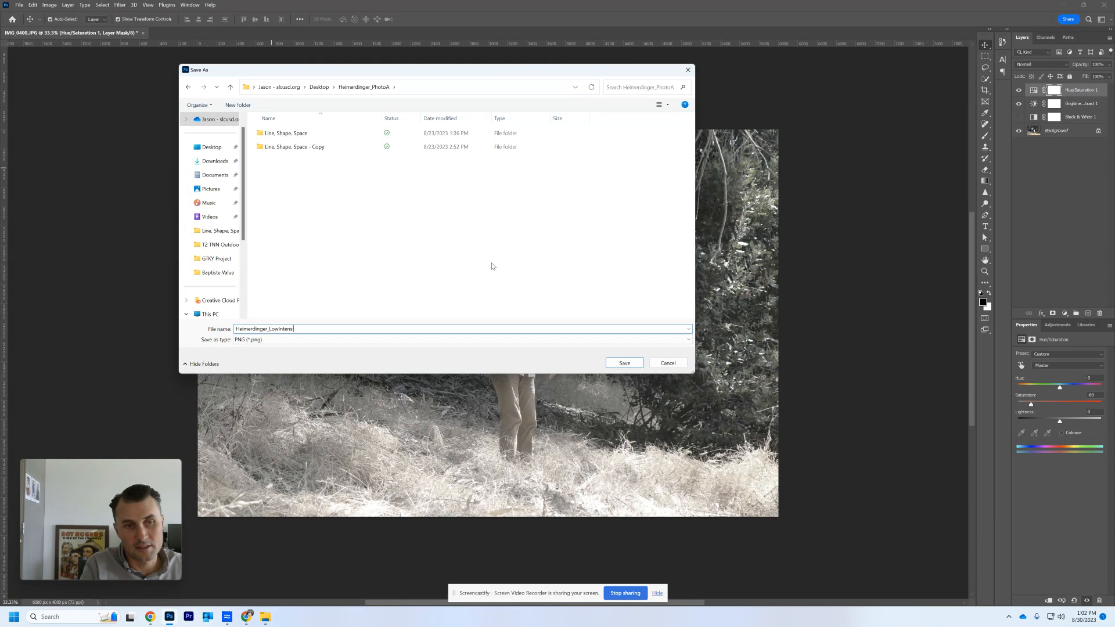
{"action": "type", "text": "tyColor"}
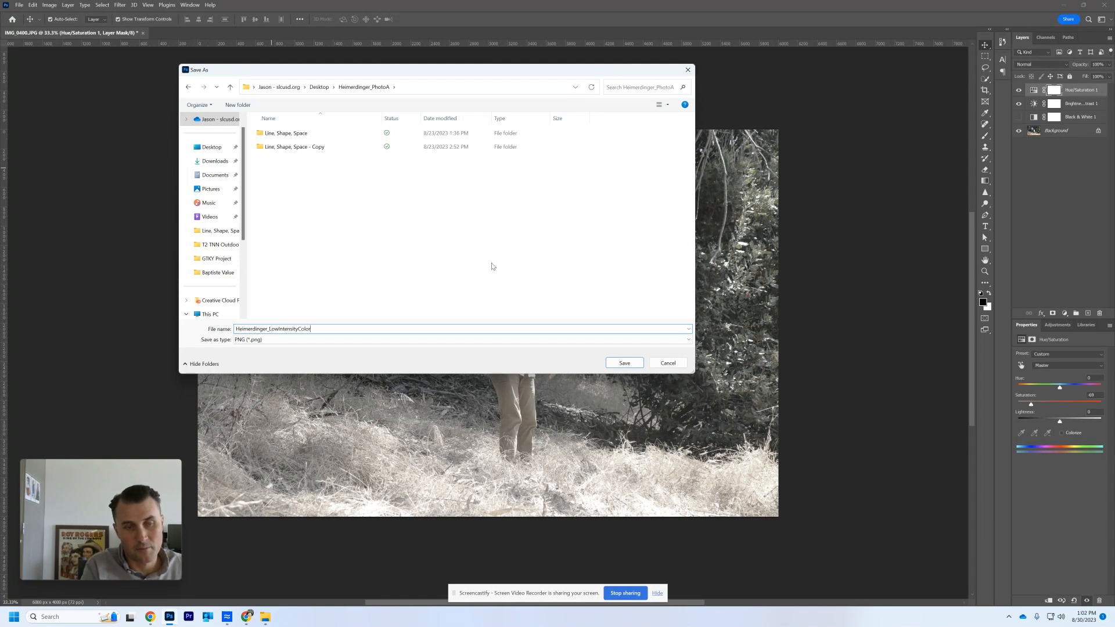
{"action": "type", "text": "_DP"}
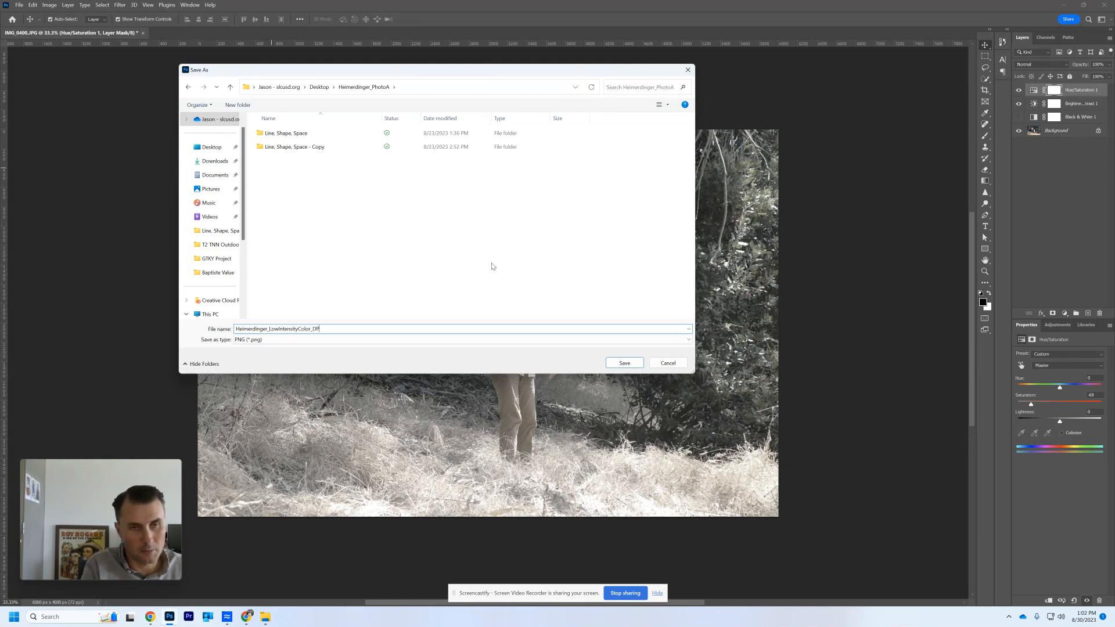
{"action": "type", "text": "A"}
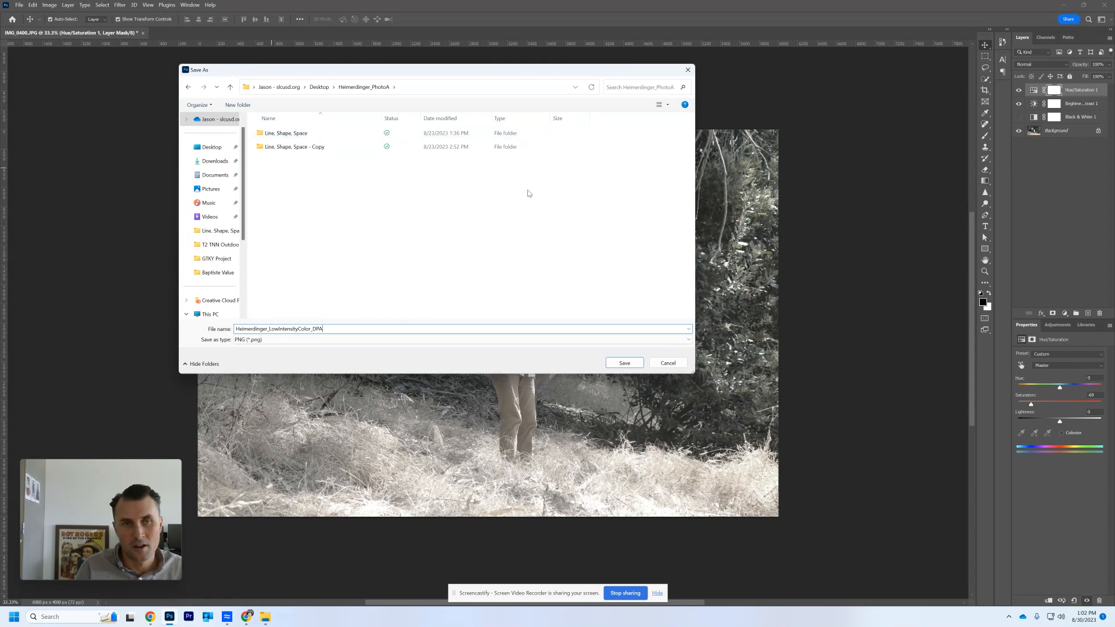
{"action": "left_click", "coordinate": [624, 363]}
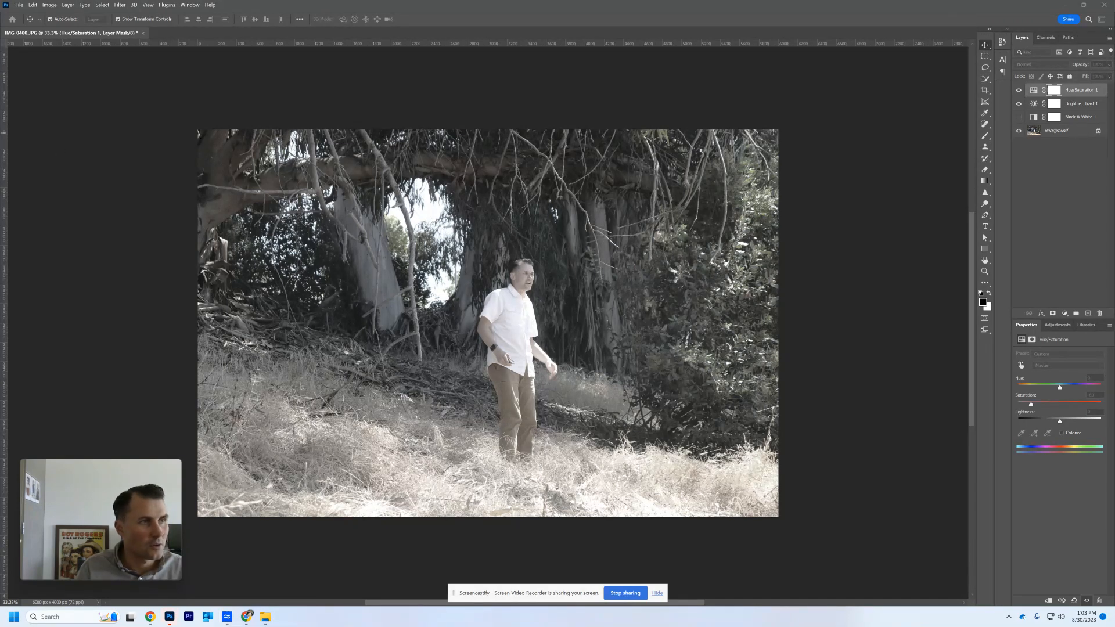
- Uncover the desktop, bring the PhotoA folder into view on it, and open the exported LowIntensityColor_DPA PNG from that folder
{"action": "left_click_drag", "start_coordinate": [276, 3], "coordinate": [535, 182]}
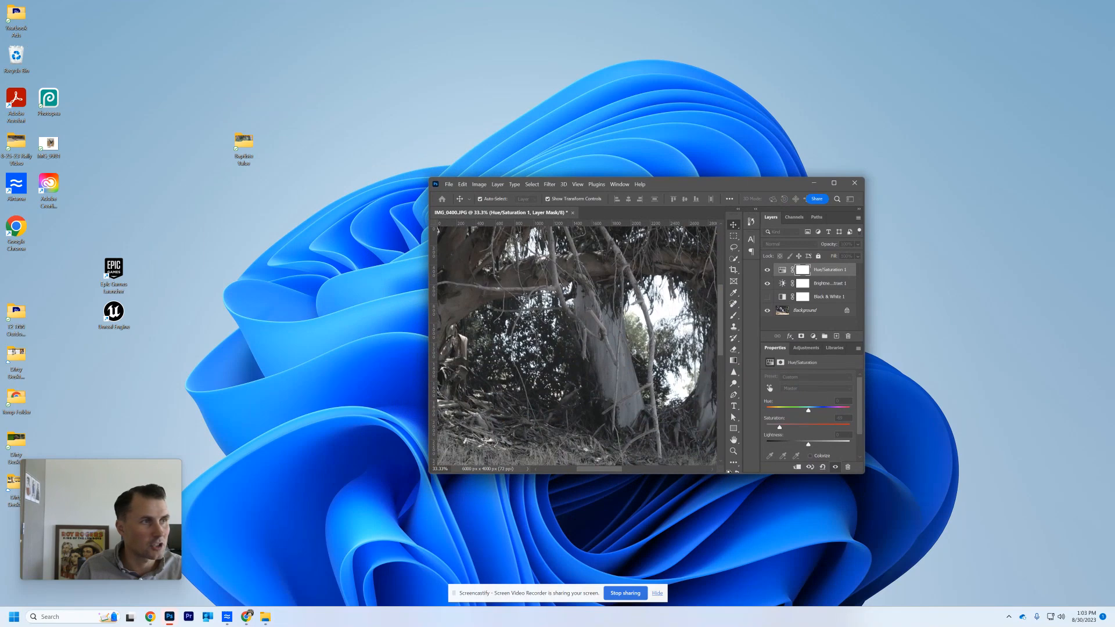
{"action": "left_click_drag", "start_coordinate": [0, 151], "coordinate": [280, 143]}
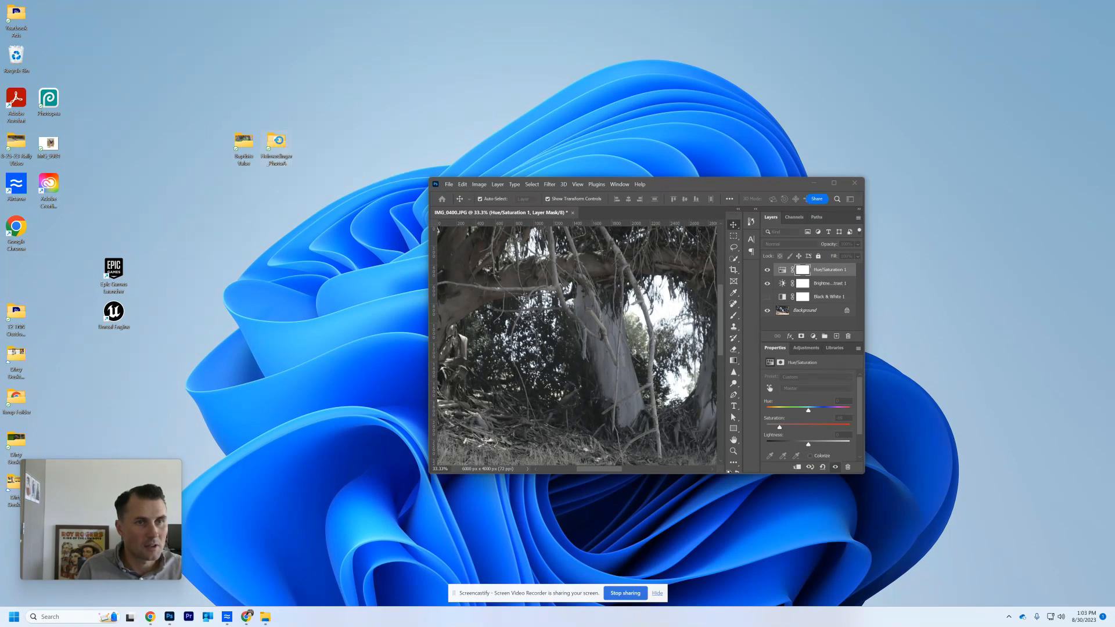
{"action": "double_click", "coordinate": [277, 146]}
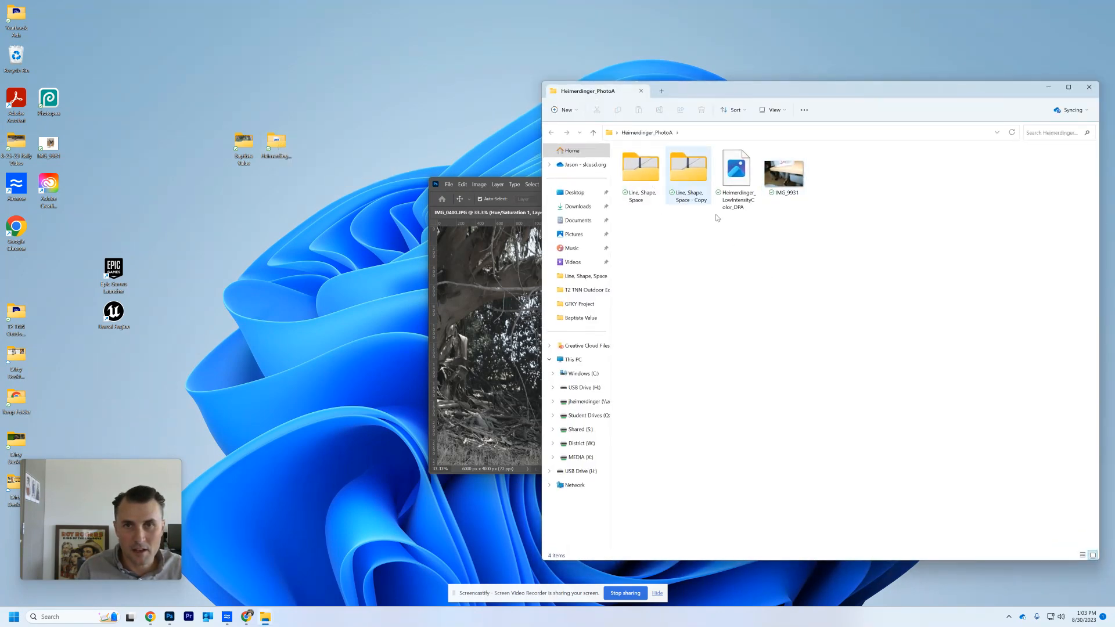
{"action": "double_click", "coordinate": [734, 172]}
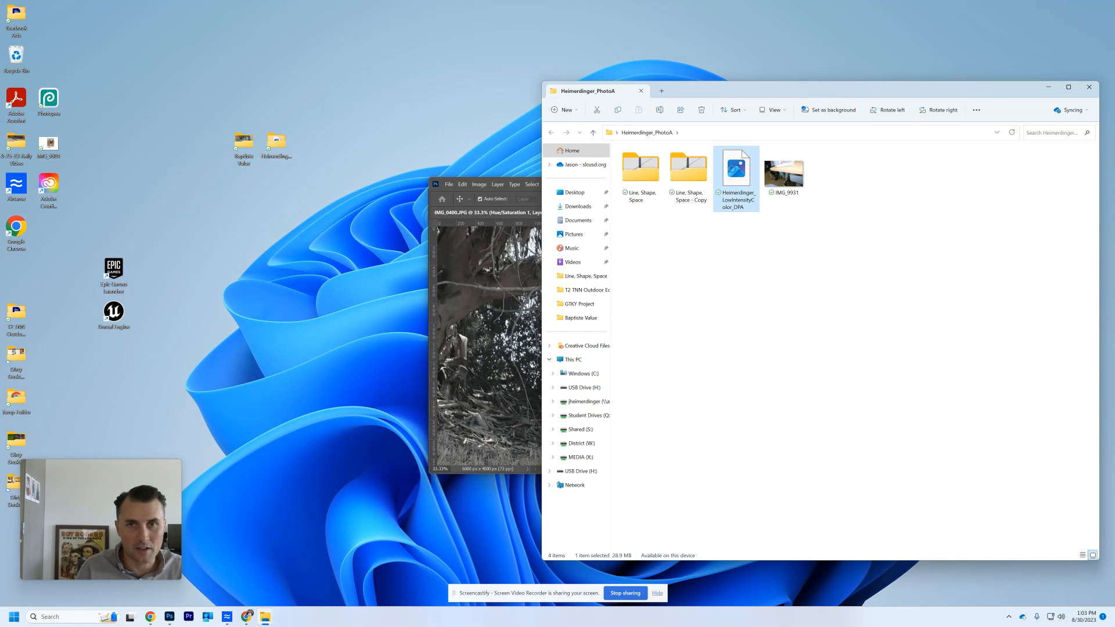